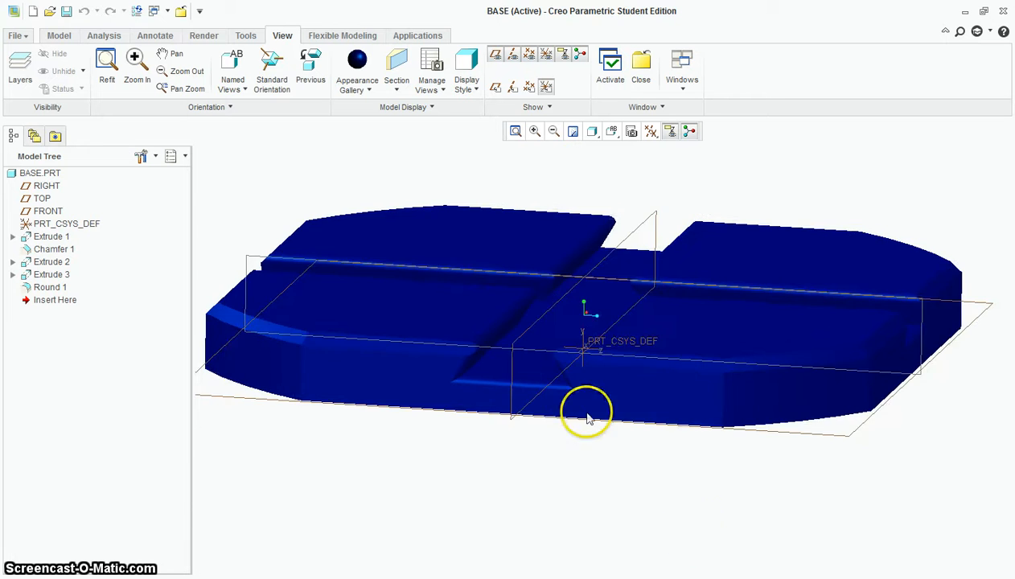
scroll(512, 349, "down", 2)
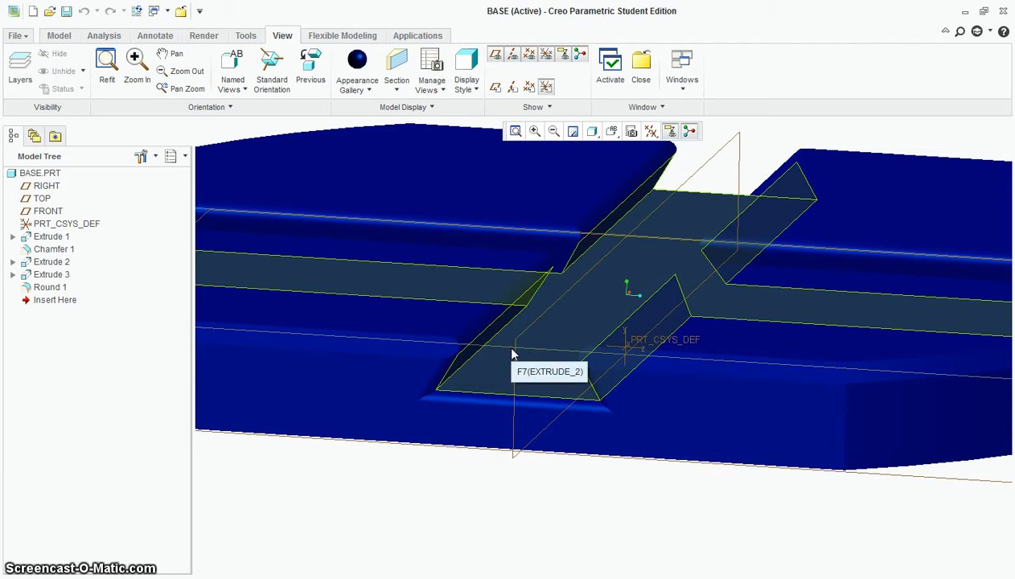
left_click(471, 346)
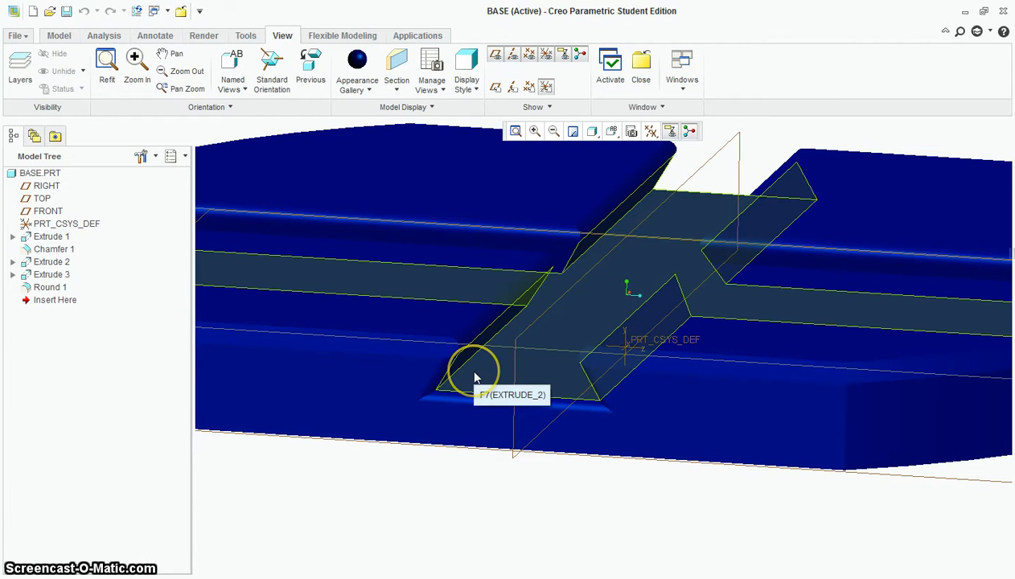
scroll(475, 377, "up", 2)
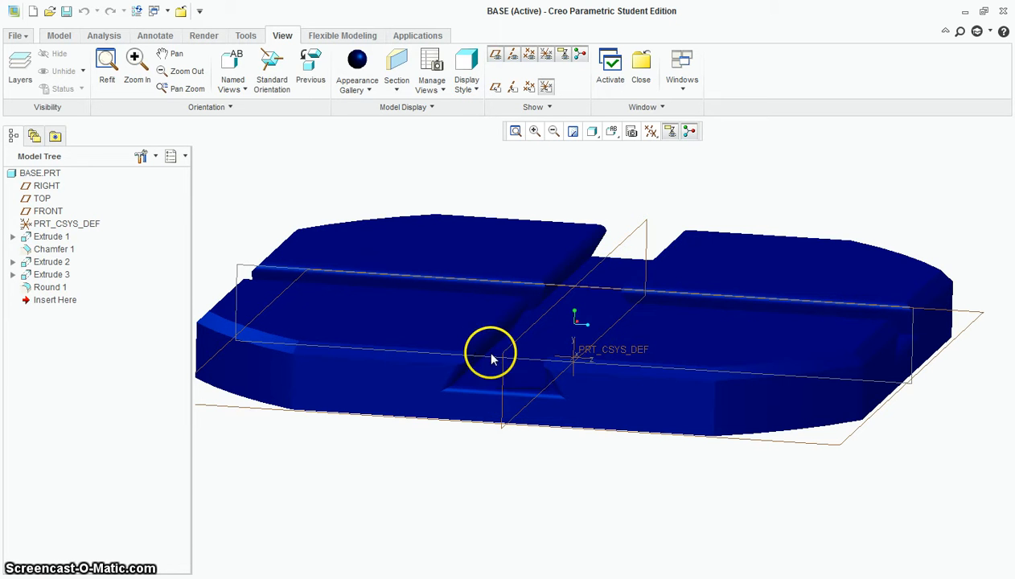
- Close the base part and create a new solid part named Slider with the default template
left_click(16, 35)
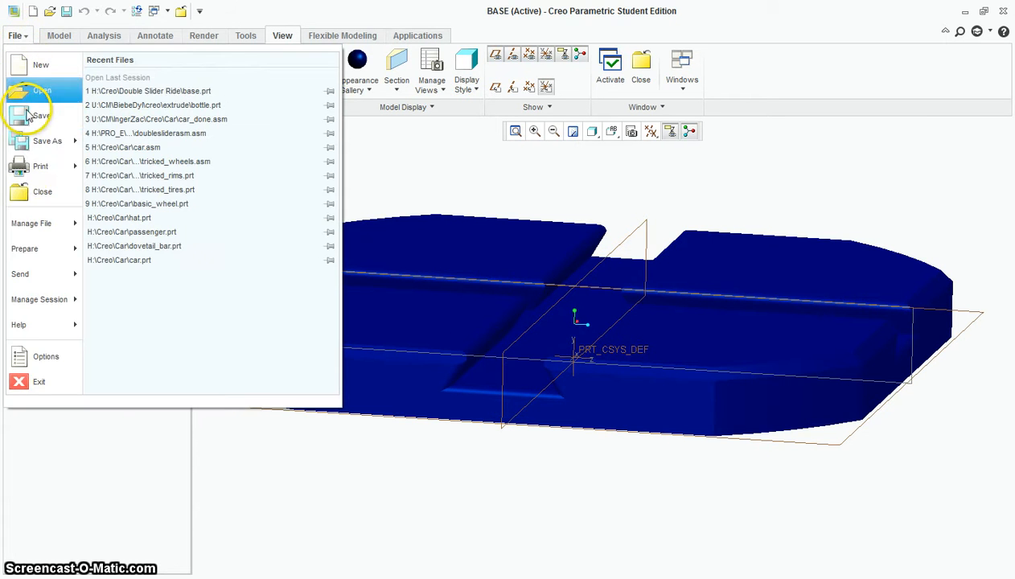
left_click(41, 191)
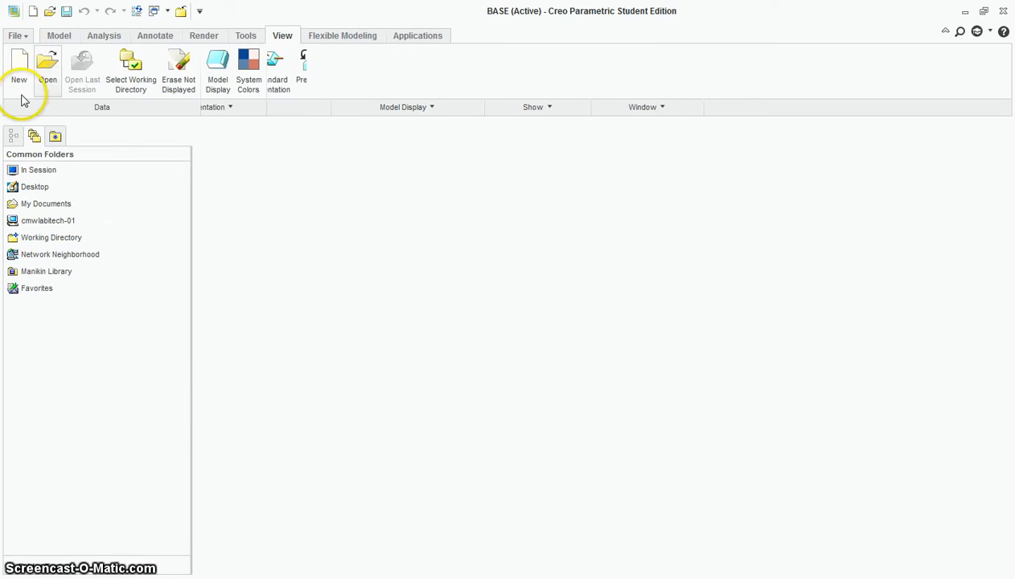
left_click(20, 63)
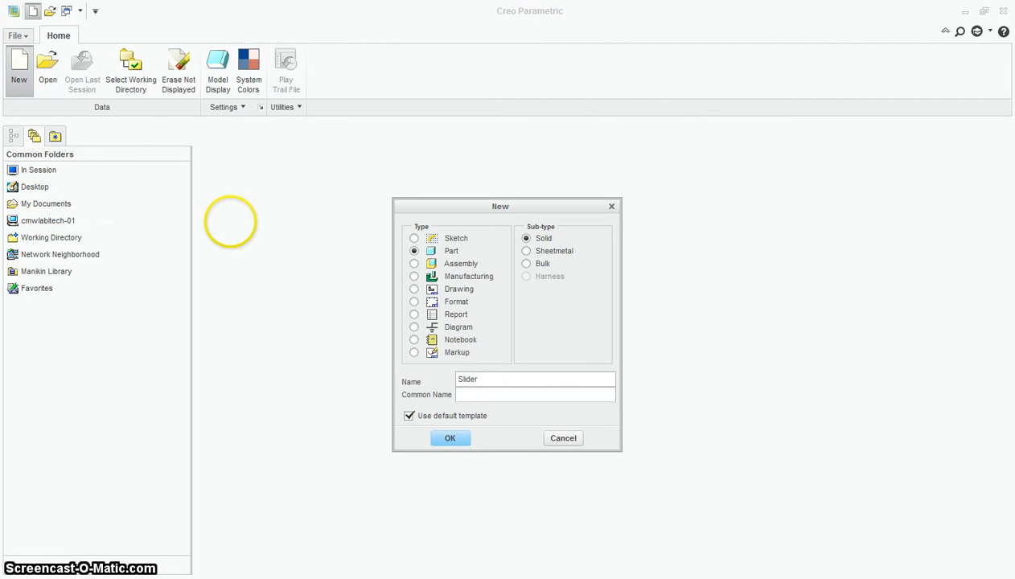
left_click(450, 437)
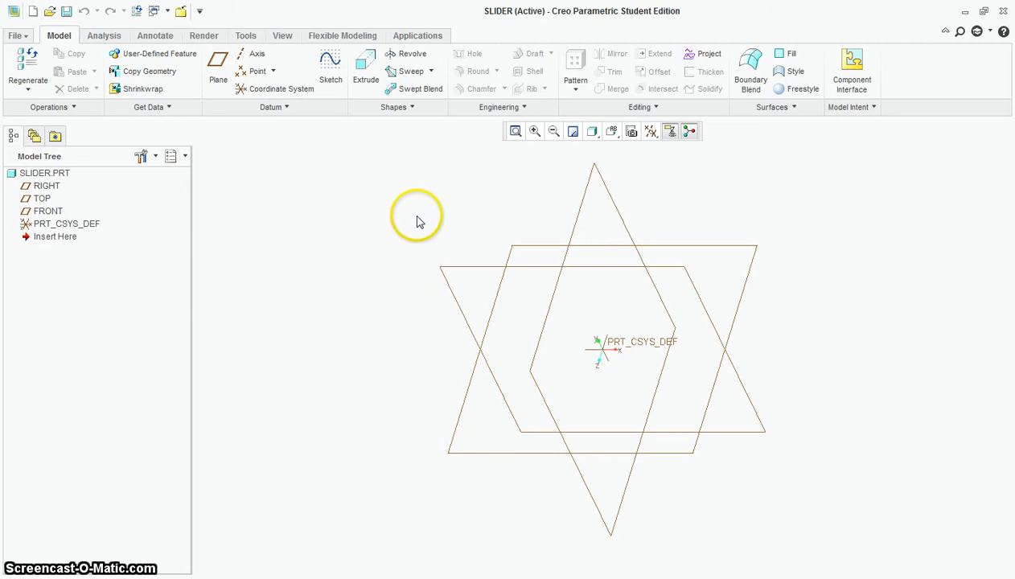
- Start an Extrude with its sketch on the FRONT plane and orient the view parallel to the sketch
left_click(365, 74)
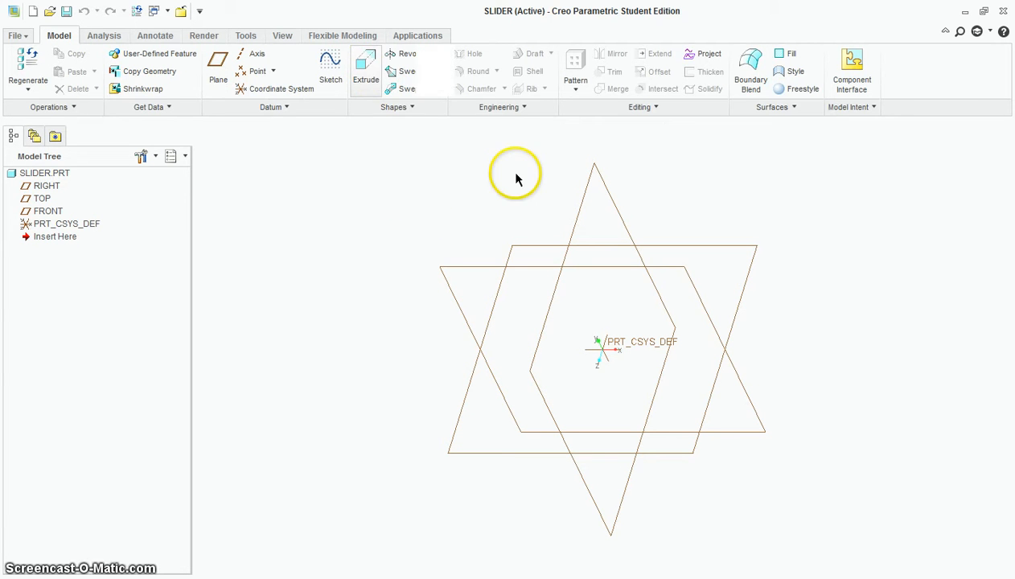
left_click(477, 262)
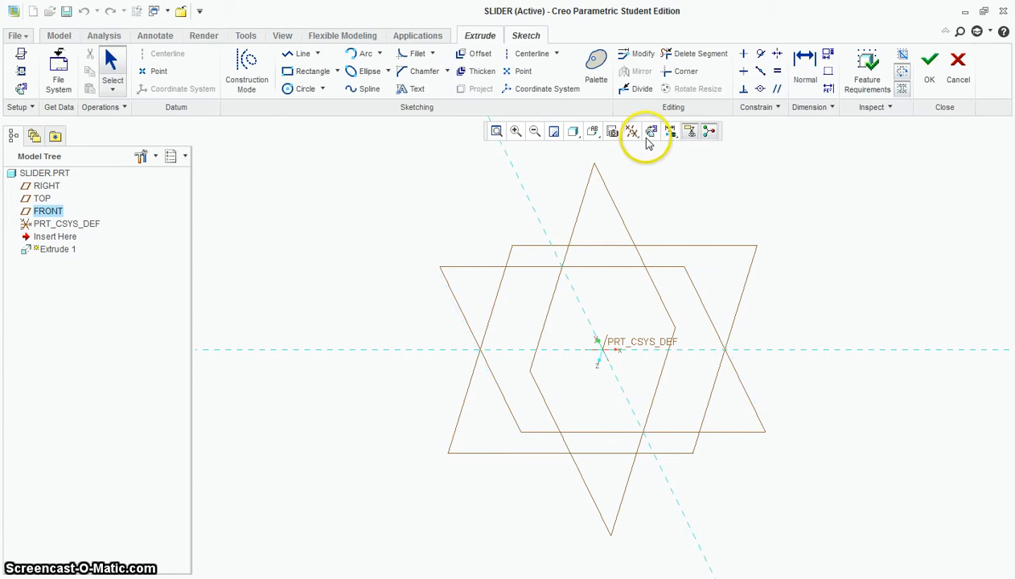
left_click(651, 131)
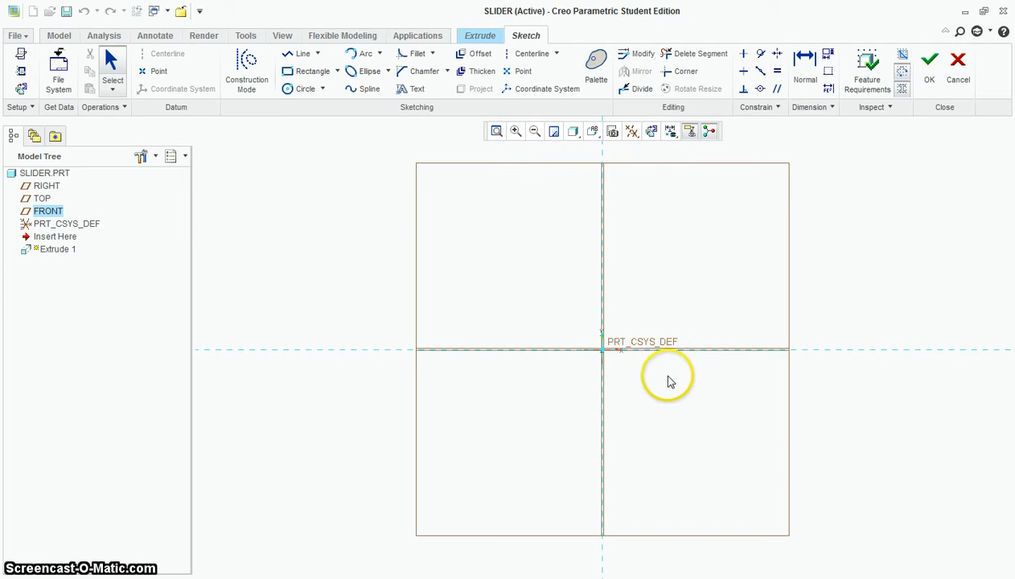
scroll(657, 299, "down", 2)
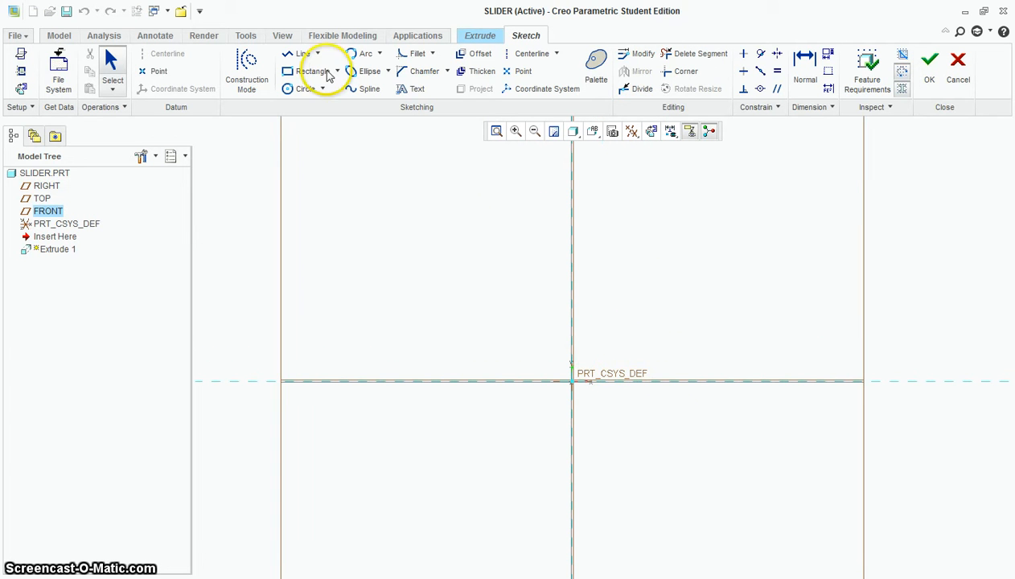
- Sketch a closed trapezoid about 162 wide and 60 high, its wider base on the horizontal reference and spanning the vertical reference
left_click(295, 53)
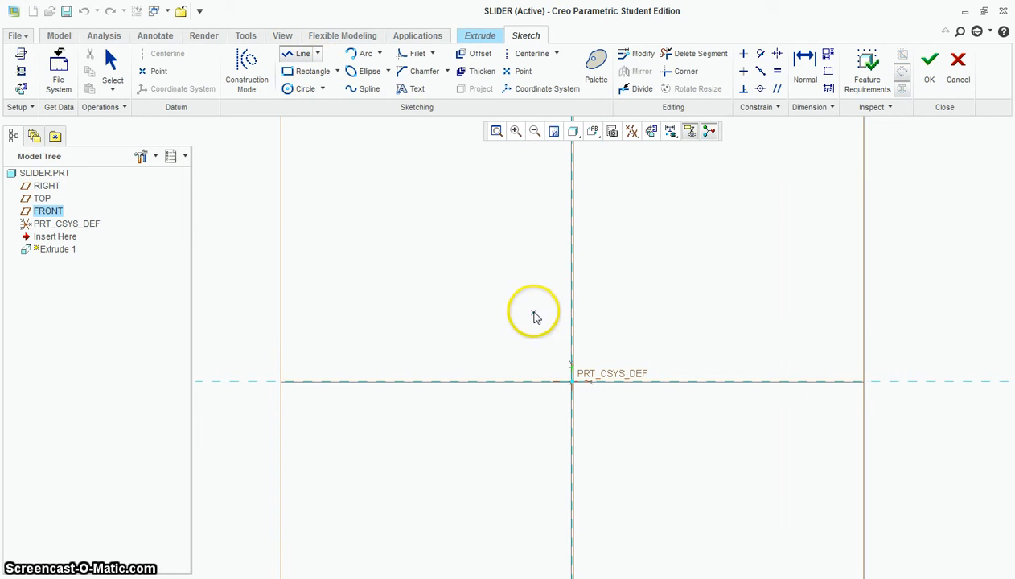
left_click(533, 312)
left_click(477, 380)
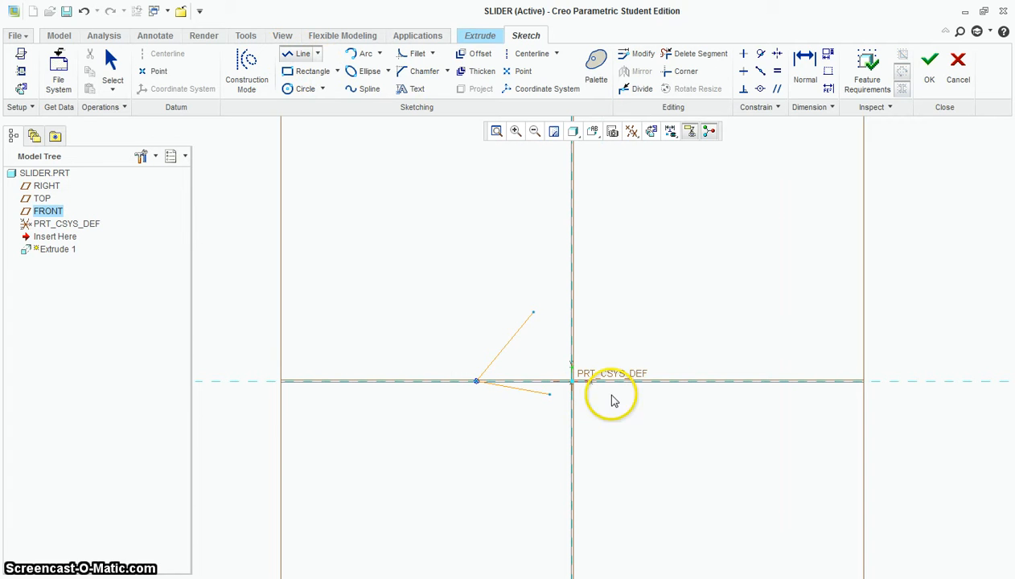
left_click(663, 382)
left_click(615, 312)
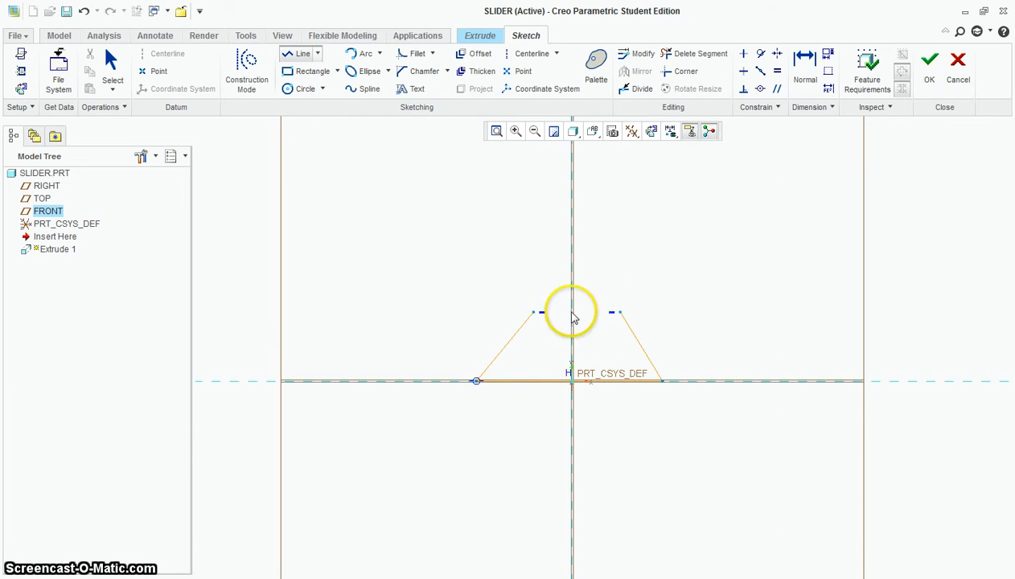
left_click(533, 312)
middle_click(612, 334)
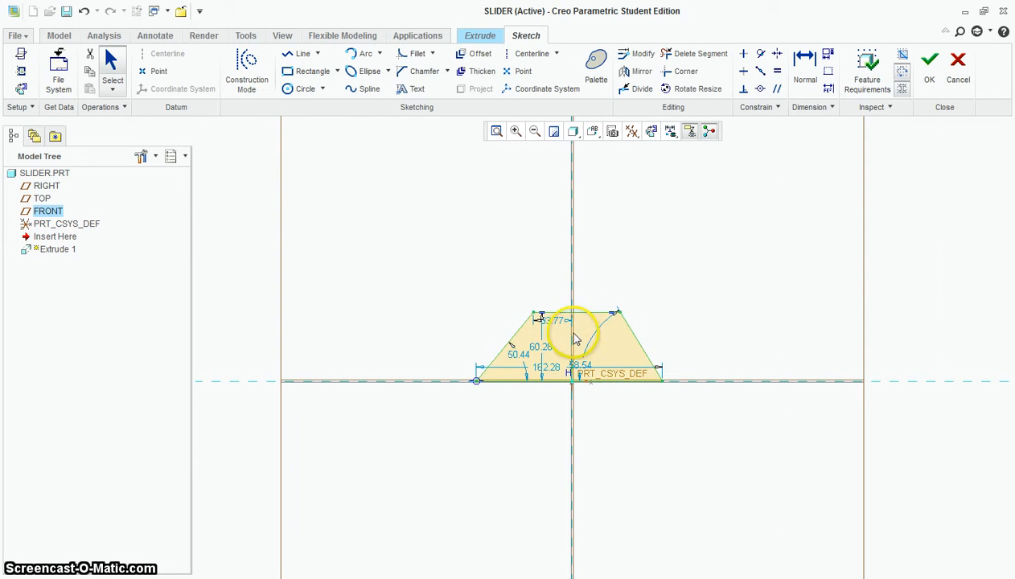
- Set the distance from the trapezoid's upper-left corner to the vertical reference to 5 and its height to 5
scroll(574, 338, "up", 2)
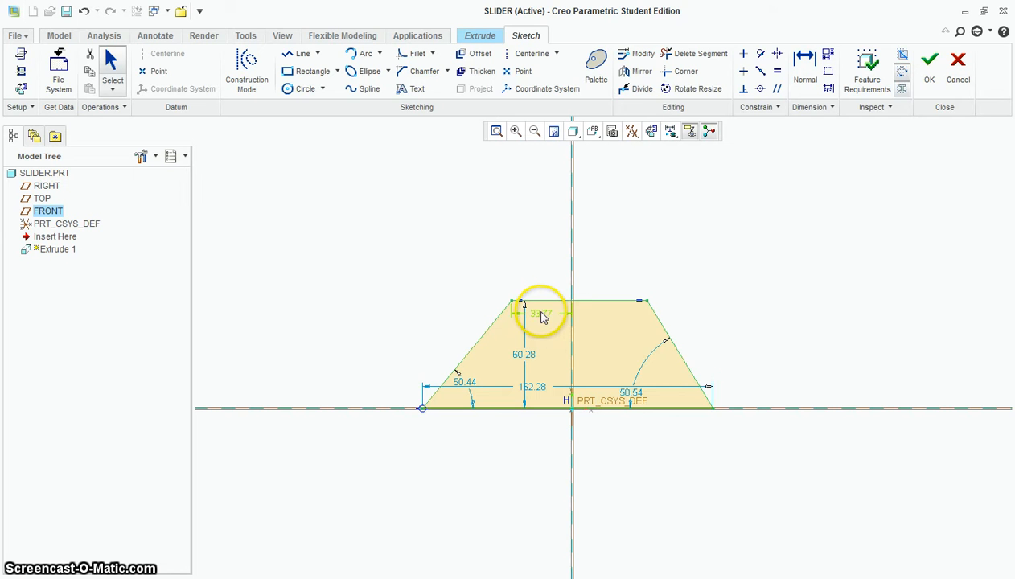
double_click(543, 315)
type("5")
key("Return")
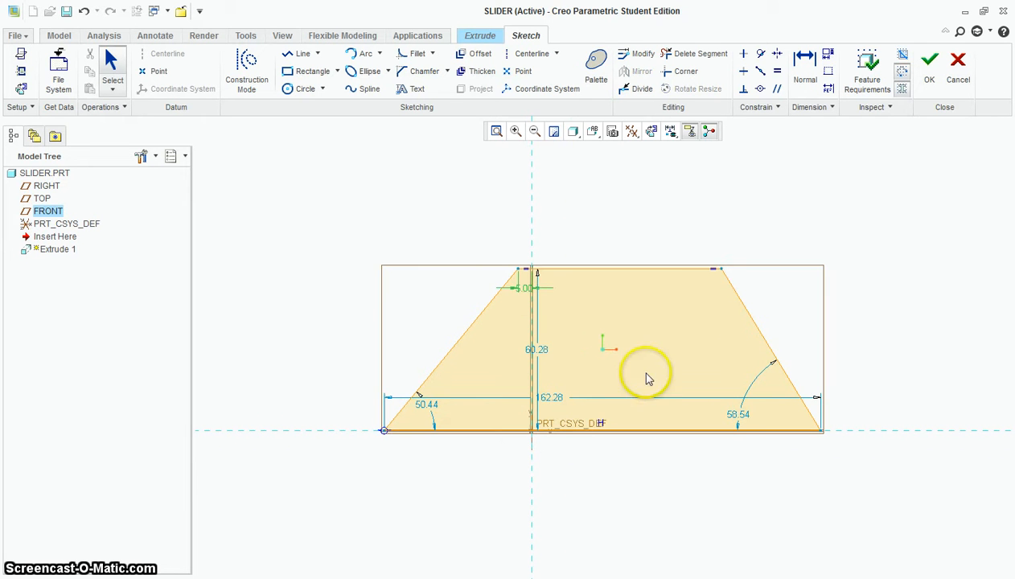
double_click(538, 352)
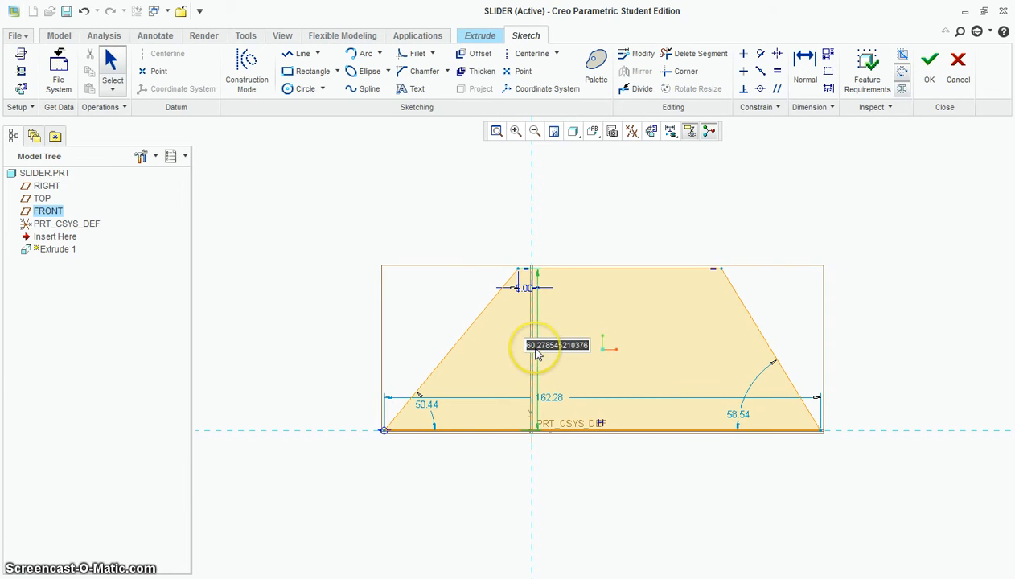
type("5")
key("Return")
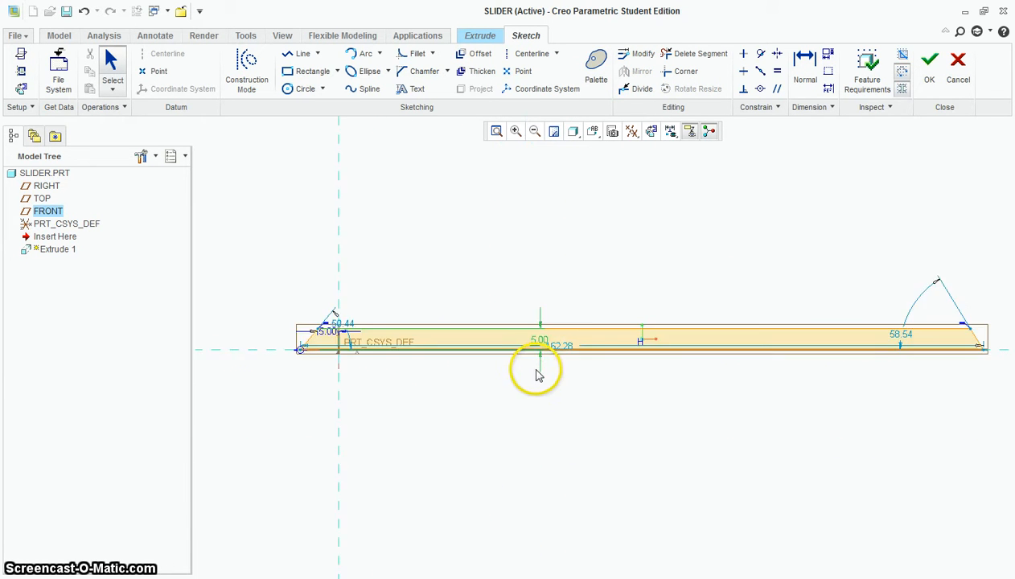
- Set both base angles of the trapezoid to 60 degrees
double_click(902, 334)
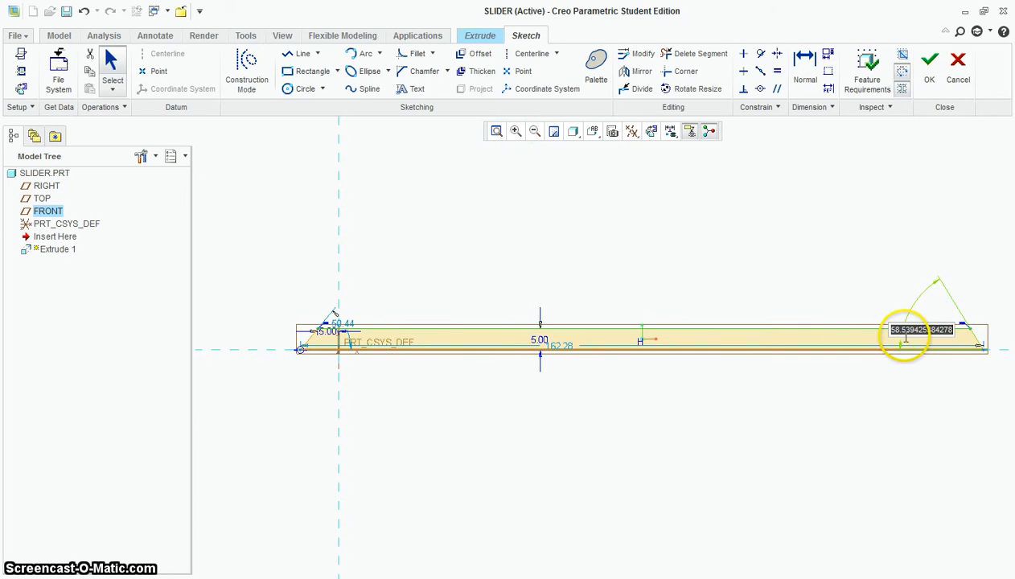
type("60")
key("Return")
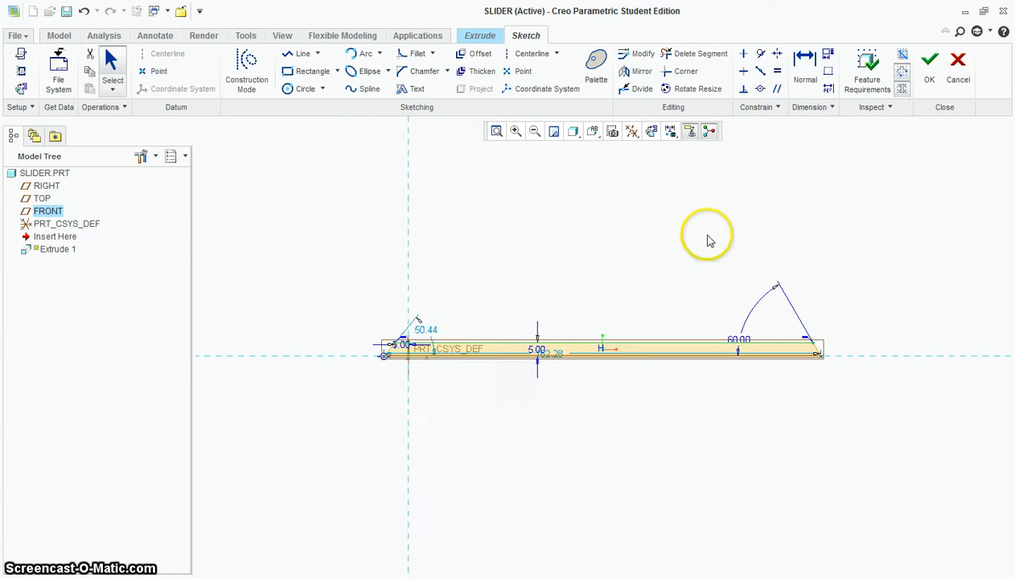
scroll(411, 332, "down", 8)
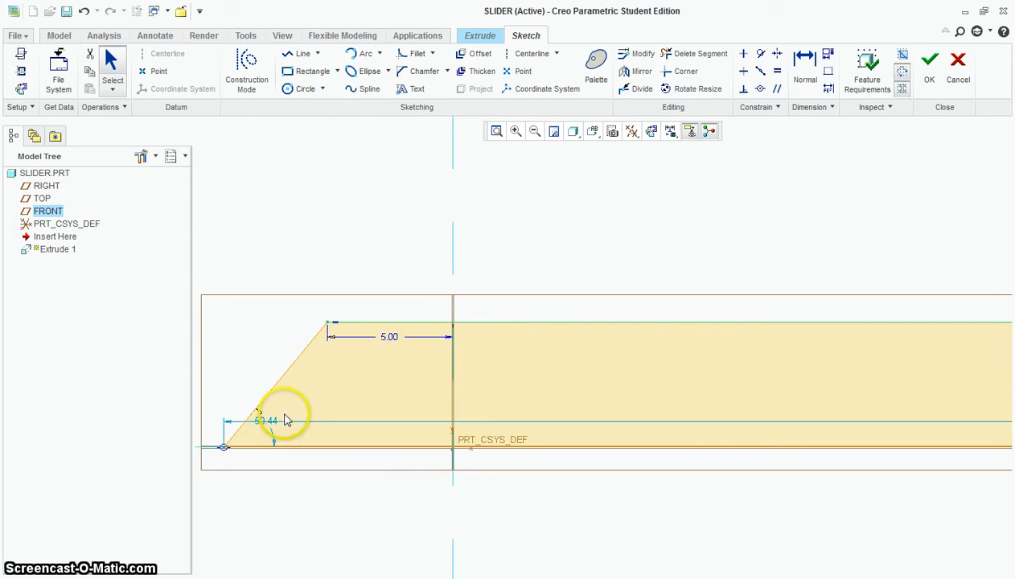
double_click(274, 425)
type("60")
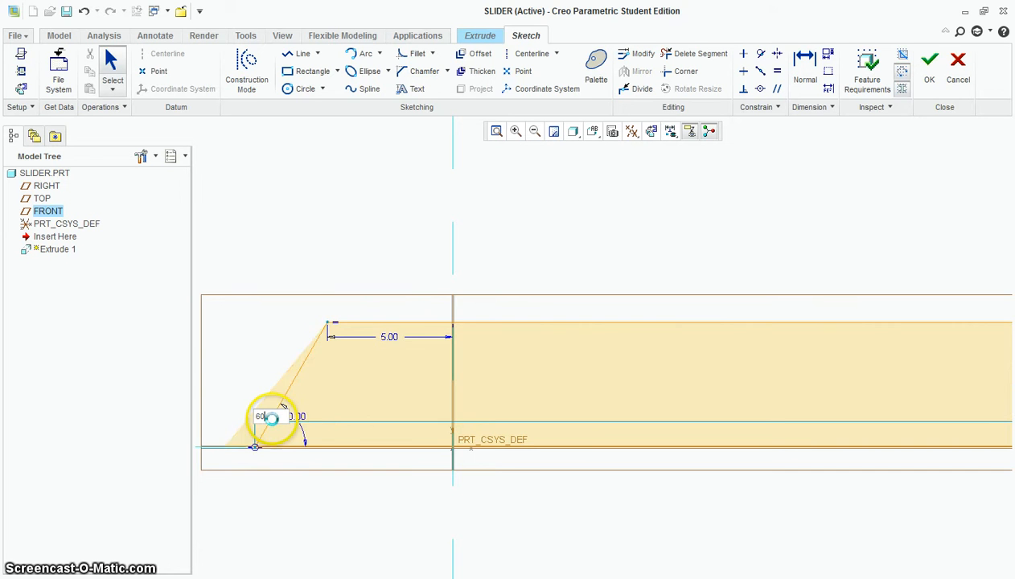
key("Return")
- Dimension the length of the trapezoid's upper edge and set it to 10
scroll(267, 419, "up", 8)
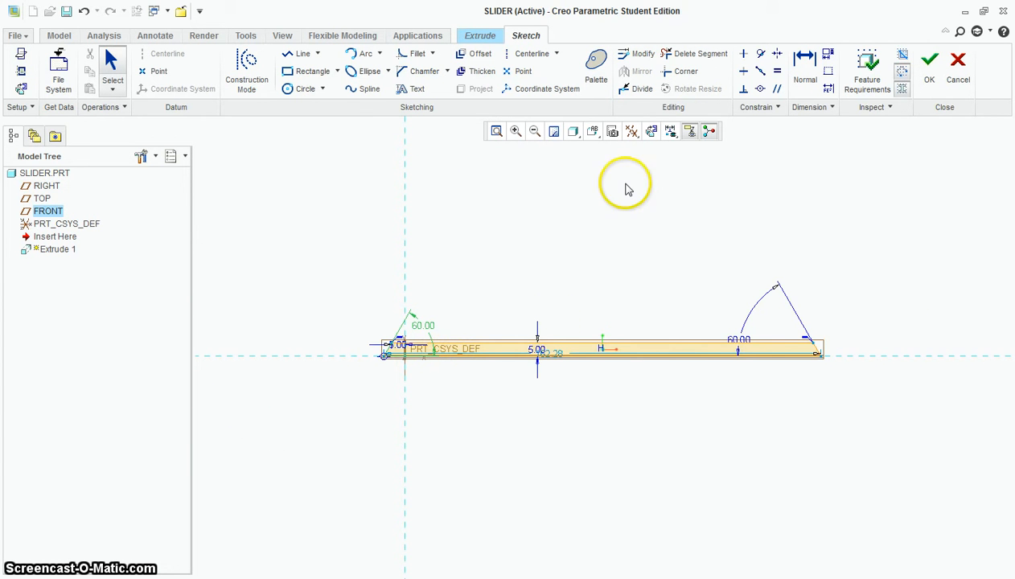
left_click(805, 63)
scroll(593, 357, "down", 2)
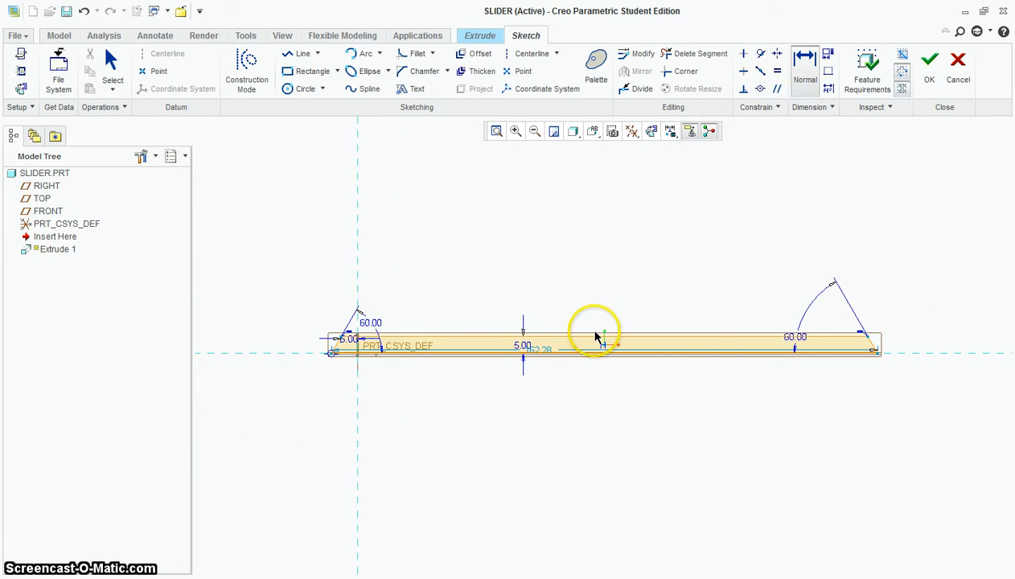
left_click(598, 345)
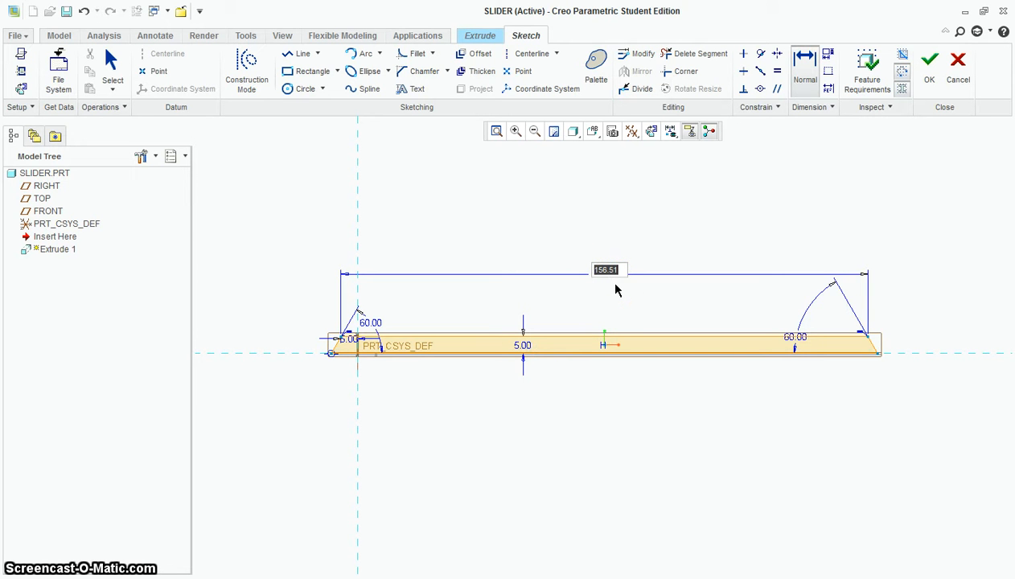
type("10")
key("Return")
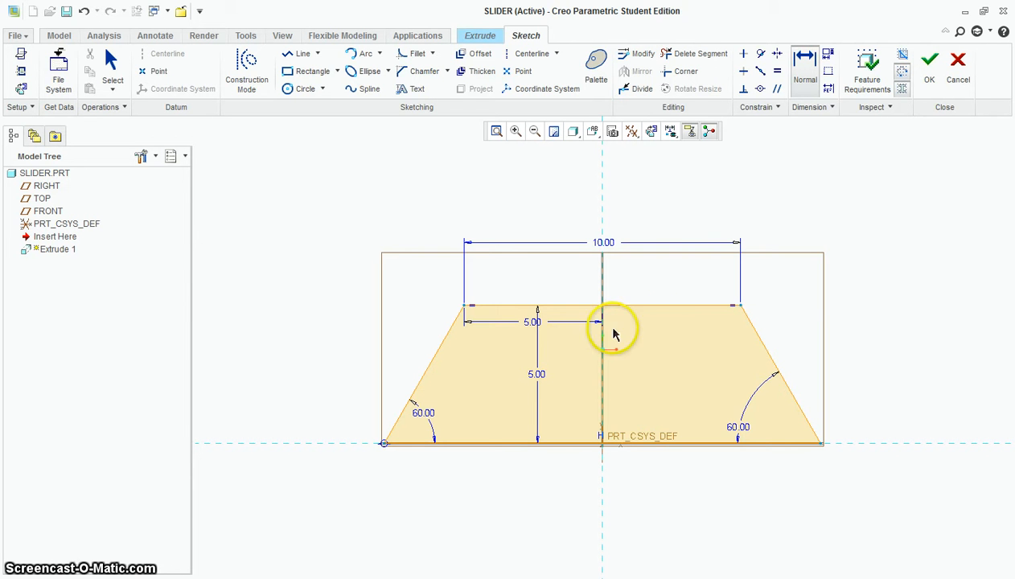
- Finish the trapezoid sketch and set the extrusion depth to 20
left_click(930, 68)
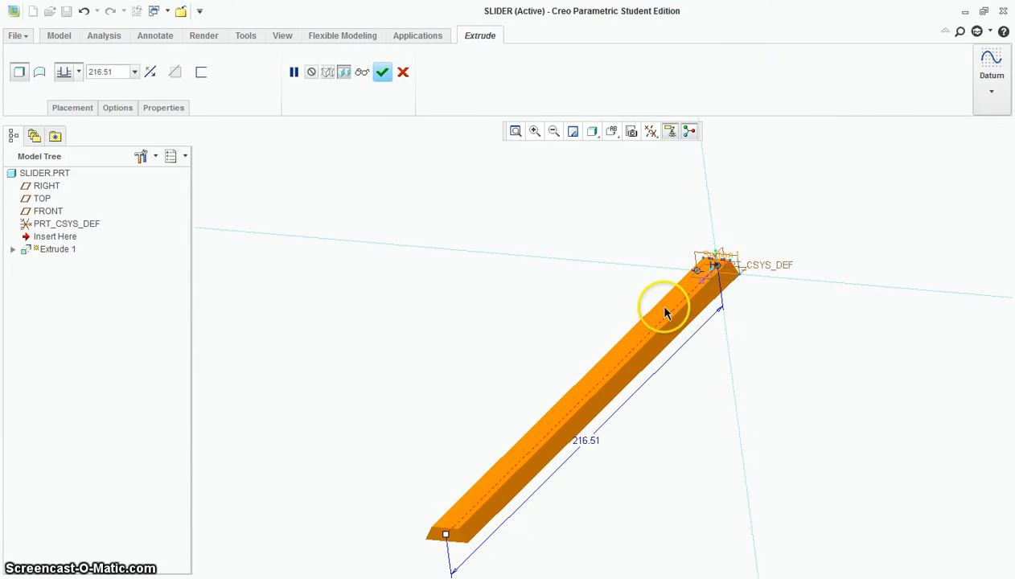
double_click(122, 73)
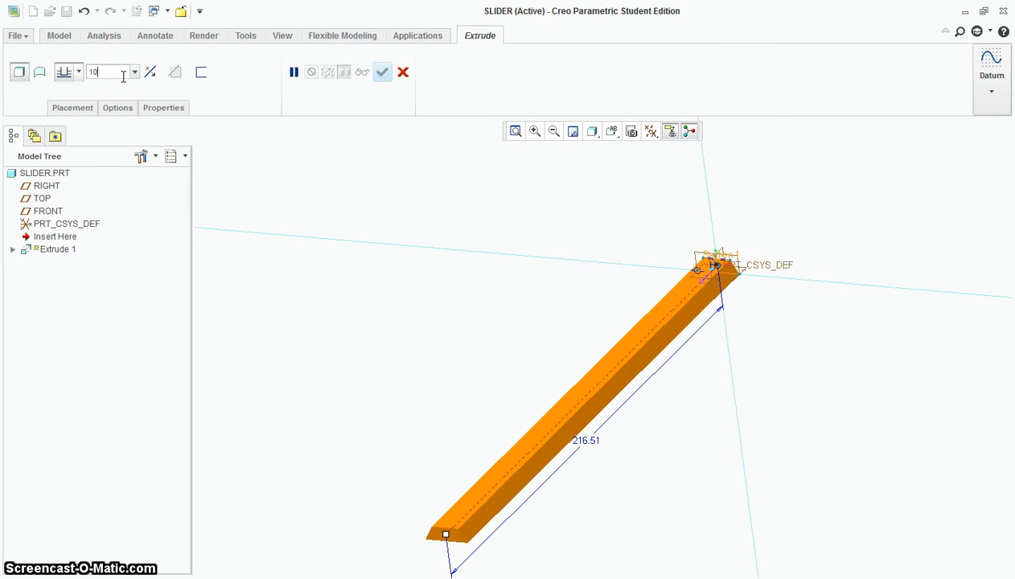
key("Return")
middle_click_drag(692, 266, 728, 440)
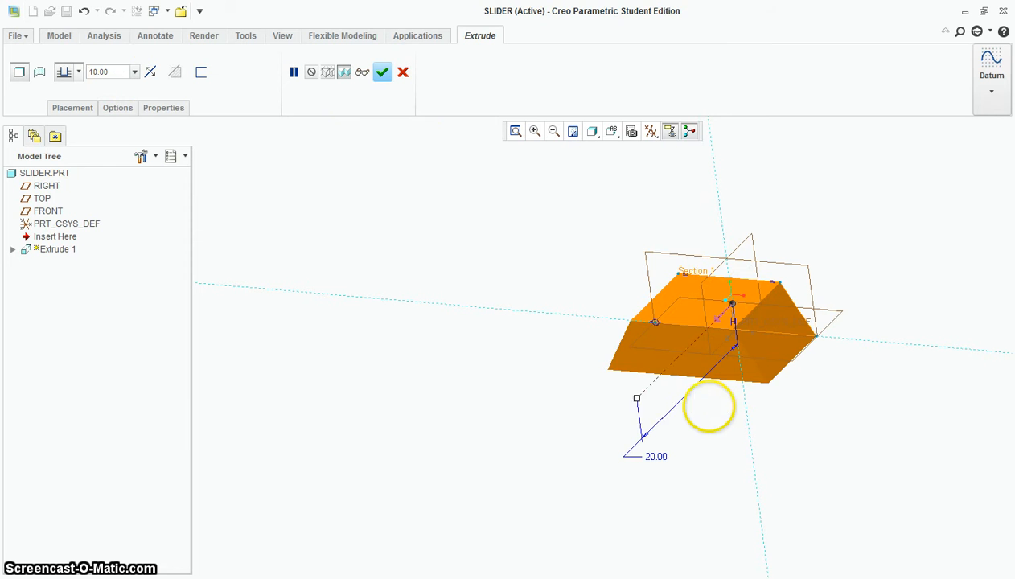
key("Return")
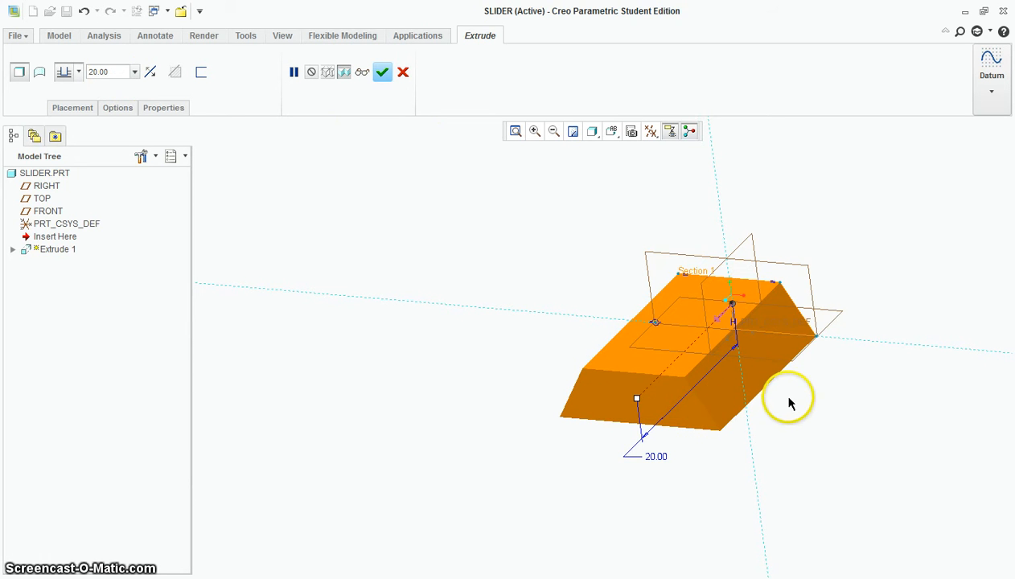
- Make the extrusion symmetric about the sketch plane and complete the feature
middle_click_drag(788, 404, 782, 295)
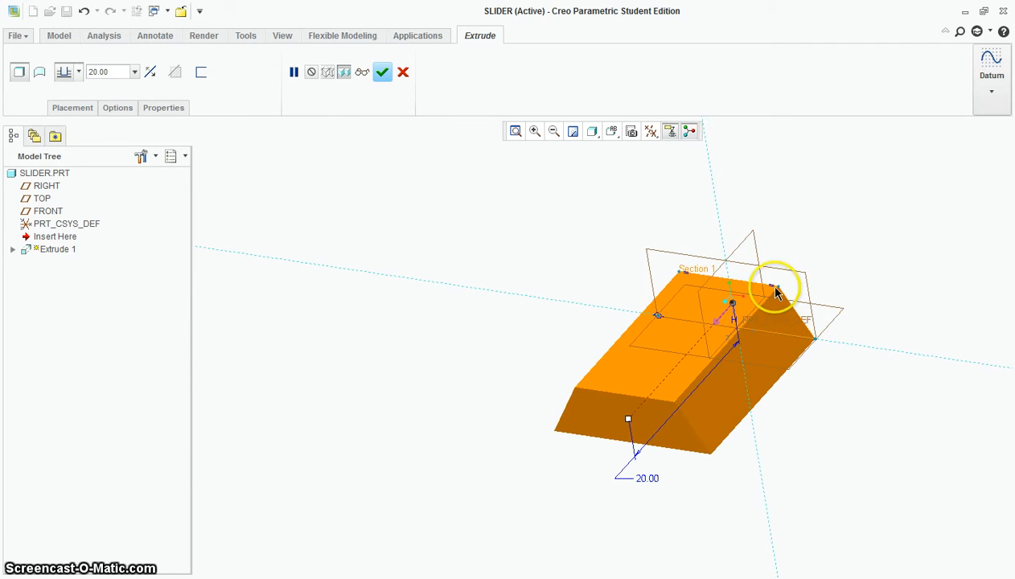
left_click(78, 75)
left_click(65, 112)
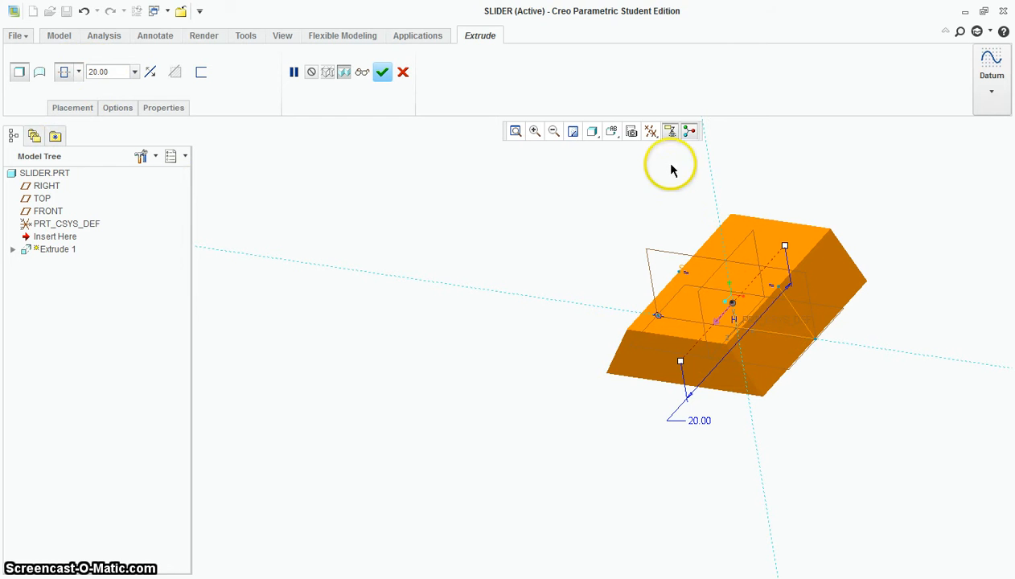
left_click(382, 72)
middle_click_drag(544, 276, 708, 263)
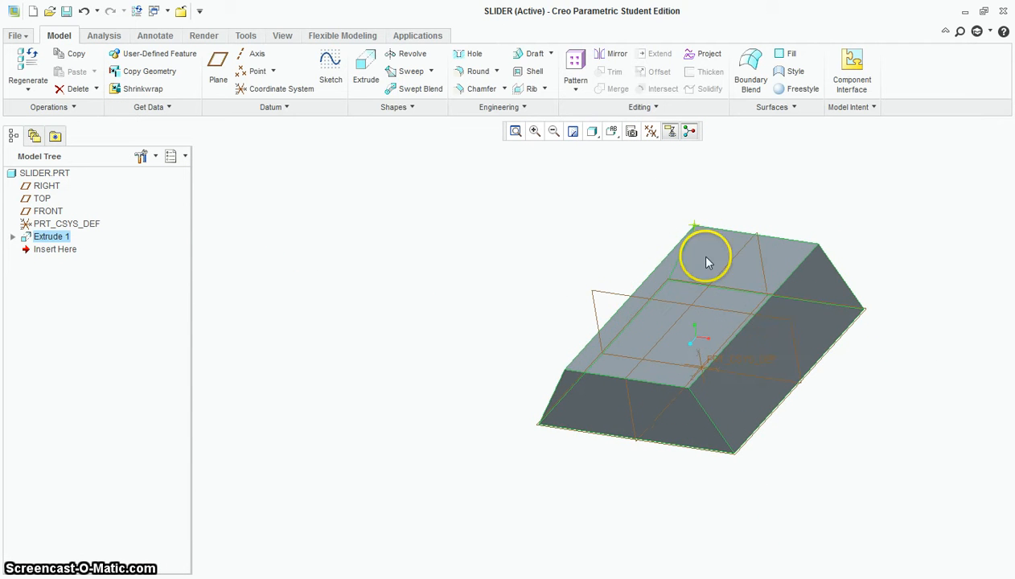
middle_click_drag(797, 341, 710, 290)
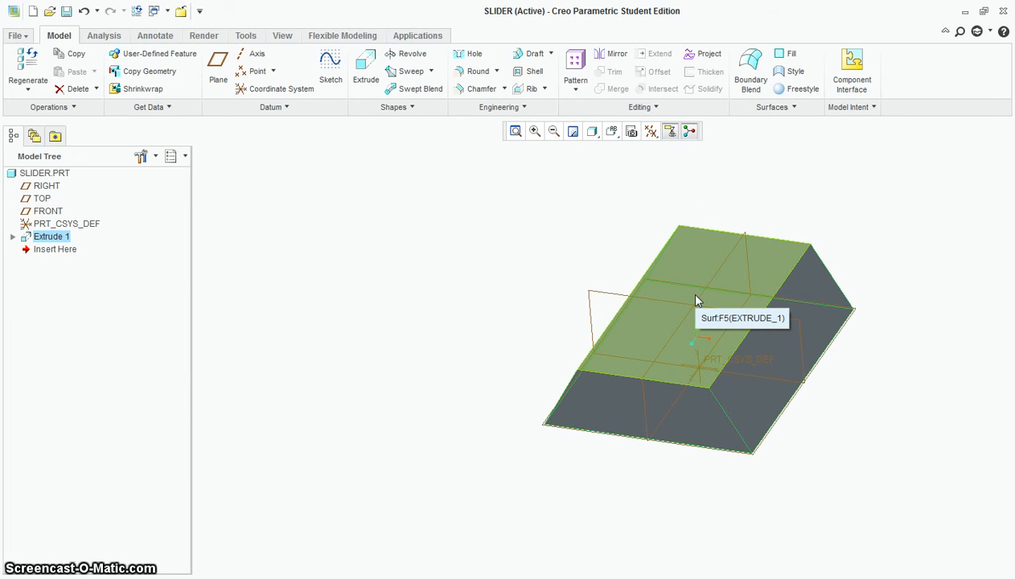
- Start an extrusion sketch on the upper face of the trapezoidal block and orient the view to the sketch plane
scroll(722, 259, "down", 1)
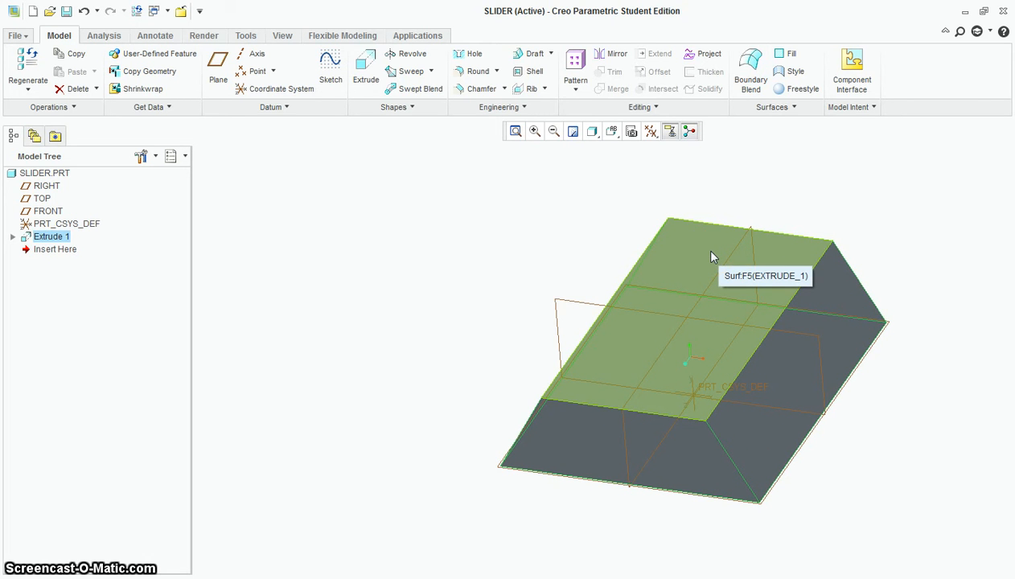
scroll(582, 309, "up", 1)
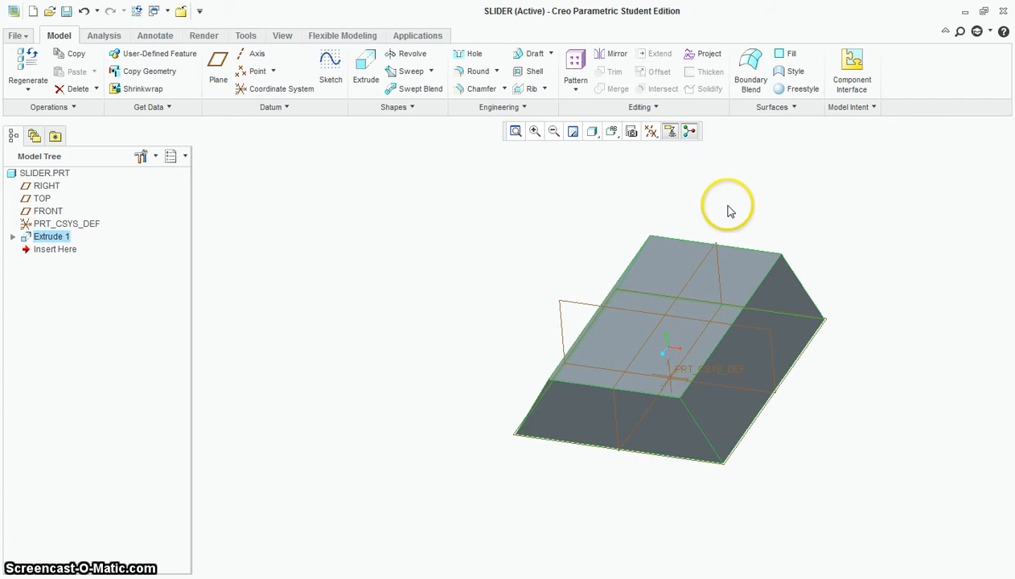
left_click(366, 67)
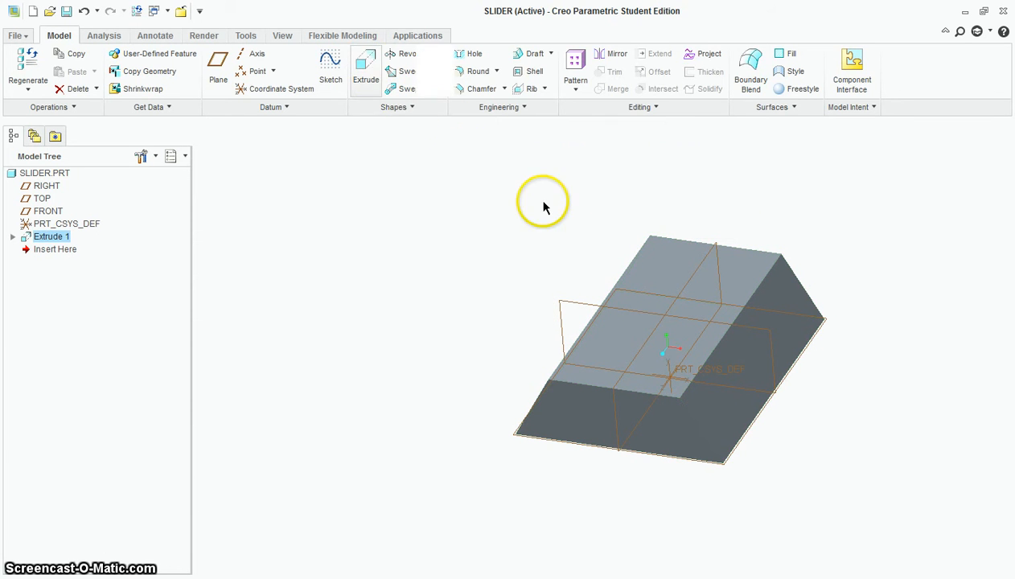
left_click(654, 272)
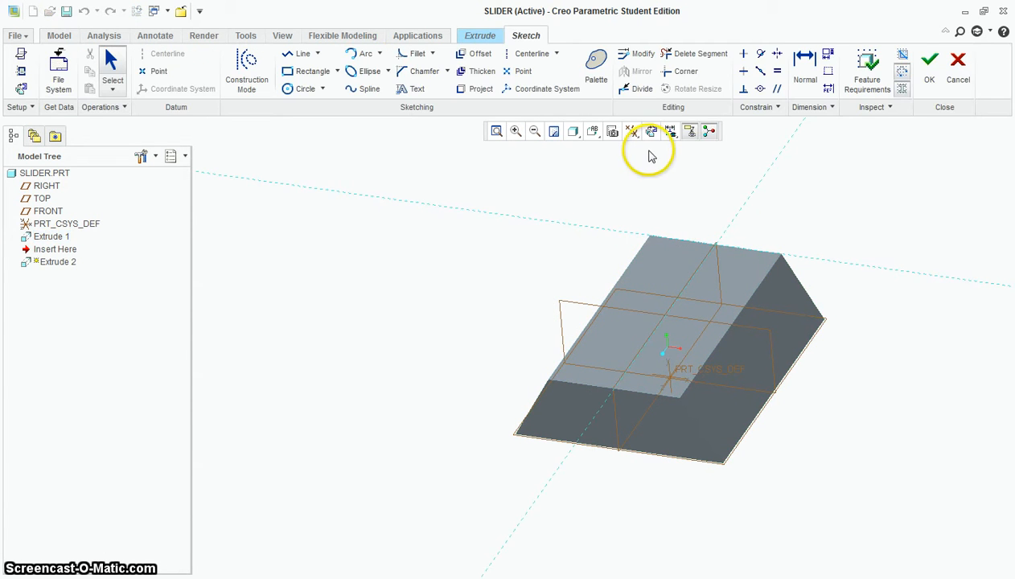
left_click(653, 133)
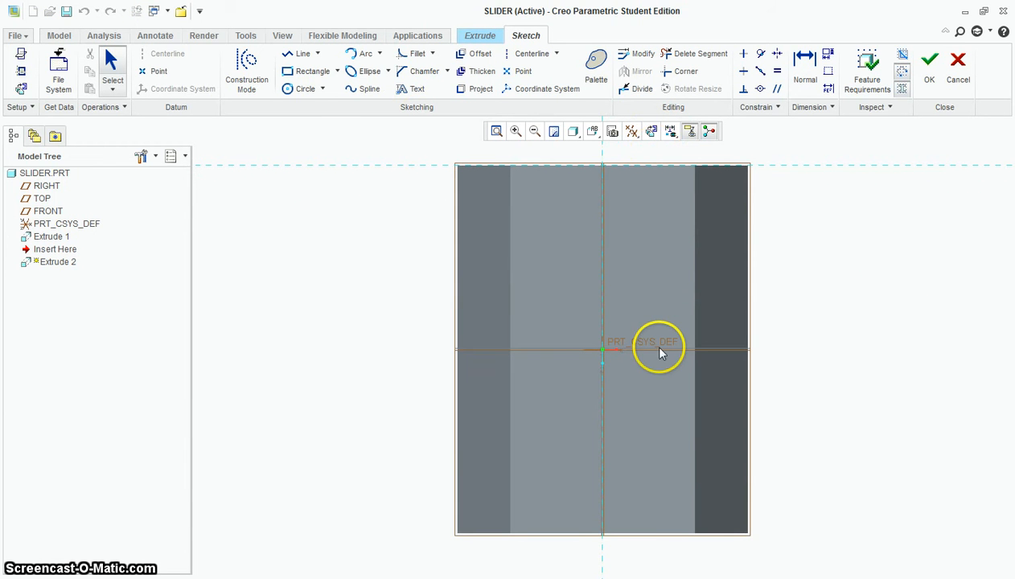
- Add the FRONT datum plane as a sketch reference
right_click(659, 350)
left_click(673, 375)
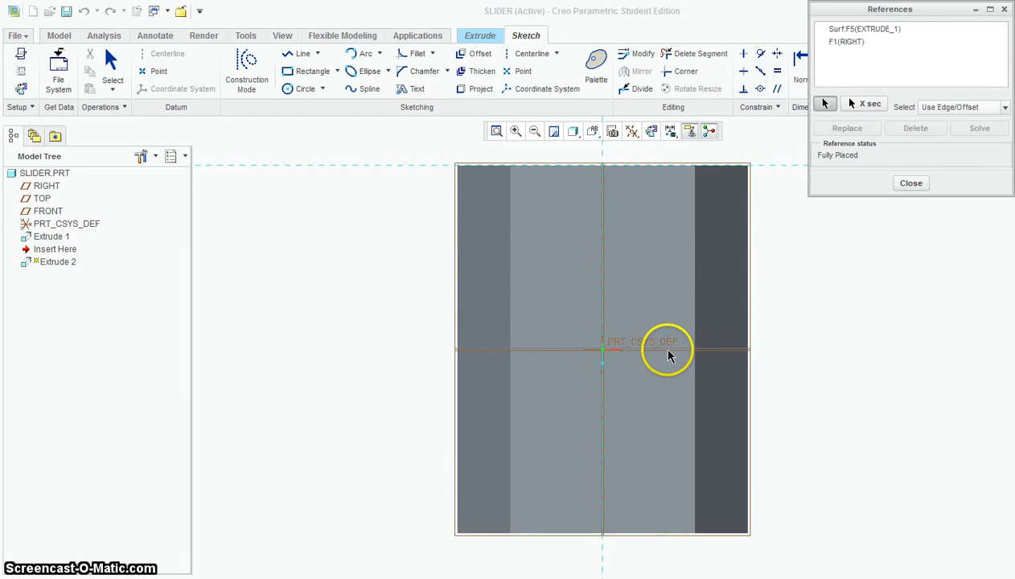
left_click(722, 351)
left_click(911, 183)
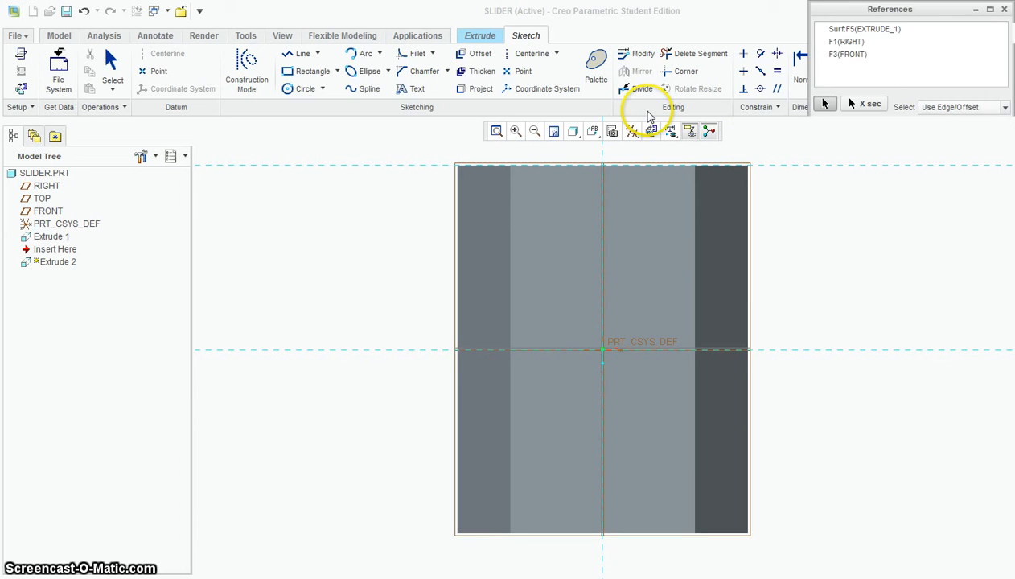
- Sketch a circle centred at the intersection of the RIGHT and FRONT references and set its diameter to 3
left_click(314, 90)
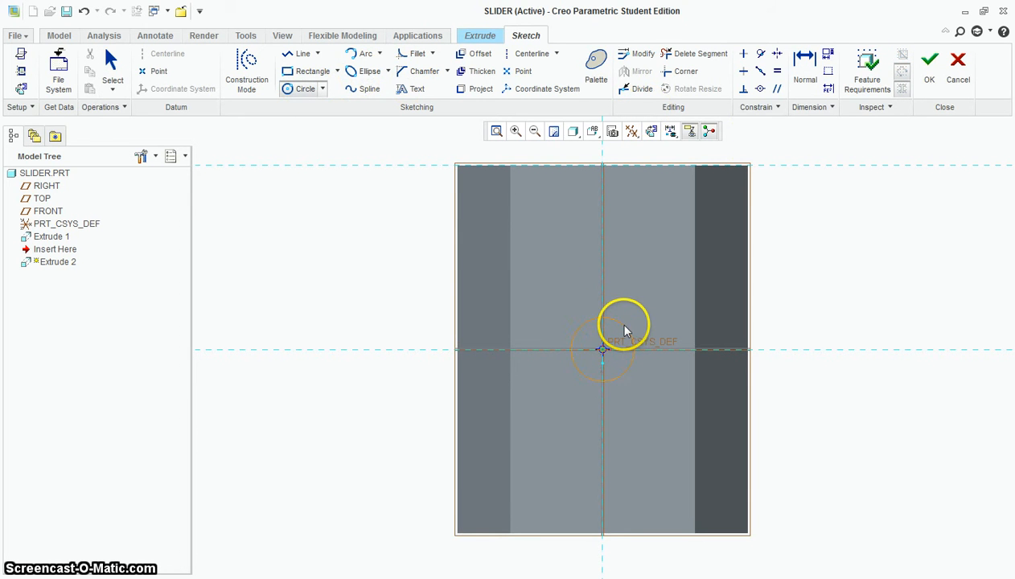
left_click(626, 330)
middle_click(639, 326)
double_click(564, 328)
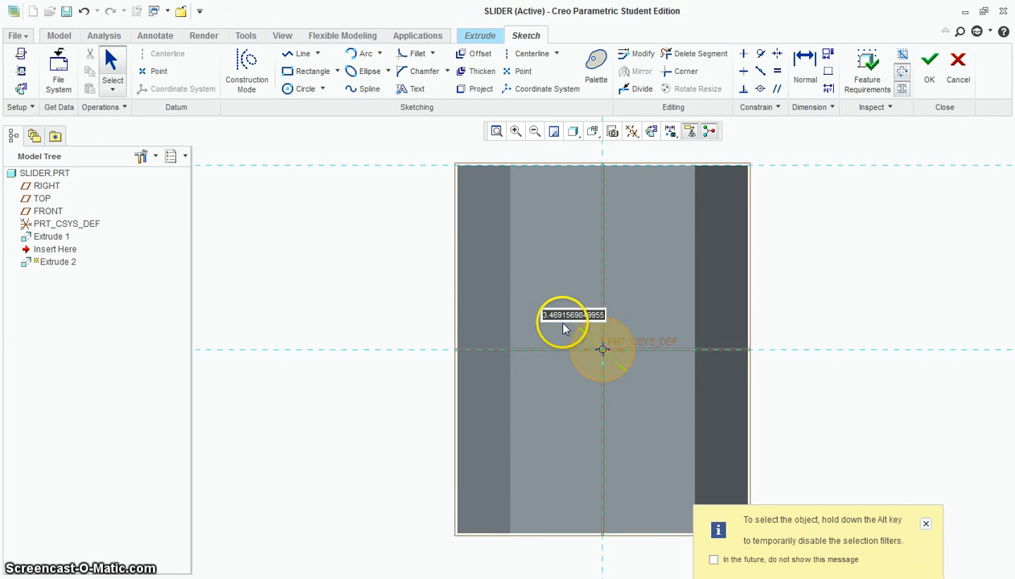
type("3")
key("Return")
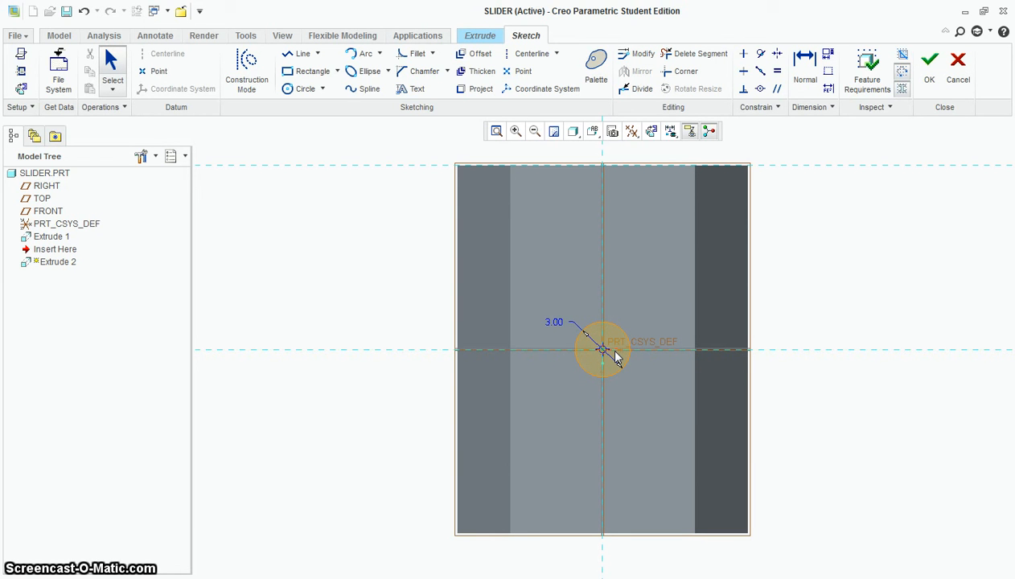
- Finish the circle sketch and extrude it upward from the block to a depth of 5
left_click(931, 79)
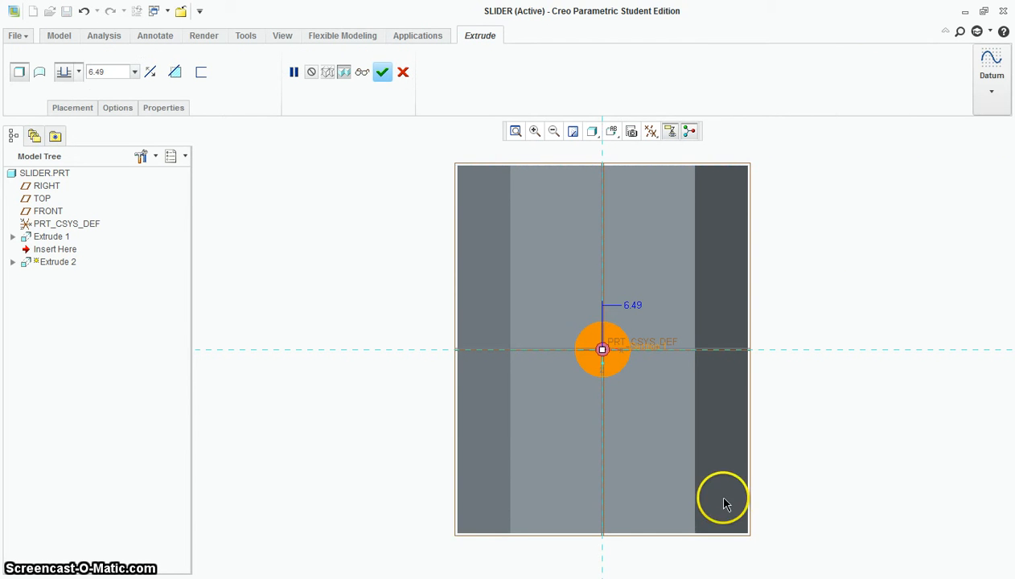
middle_click_drag(725, 503, 639, 251)
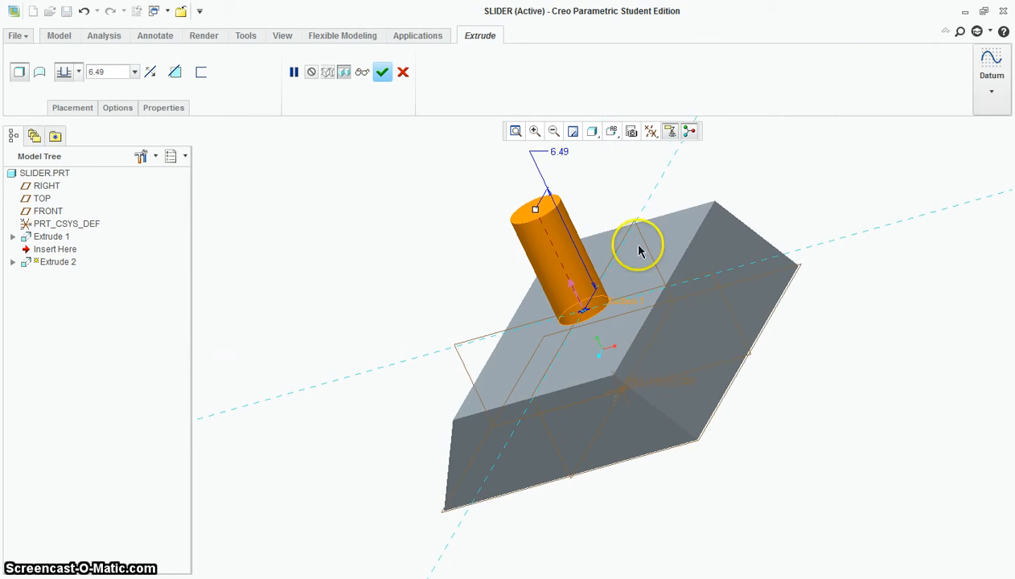
double_click(561, 153)
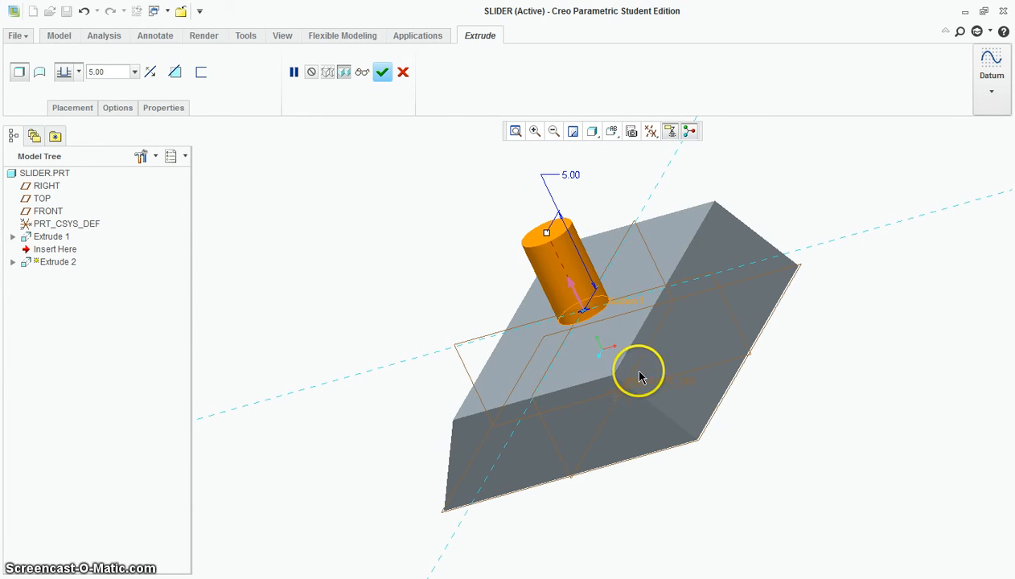
left_click(382, 72)
- Start a Round with radius 0.50 on the edges around one sloped end face and the adjoining long edges of the block
middle_click_drag(613, 256, 707, 283)
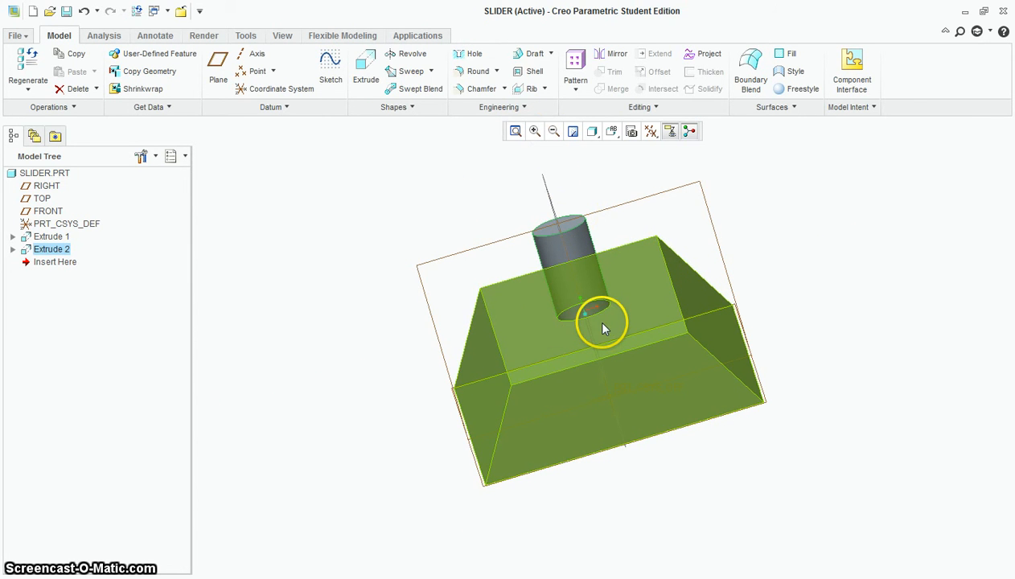
left_click(477, 71)
left_click(669, 281)
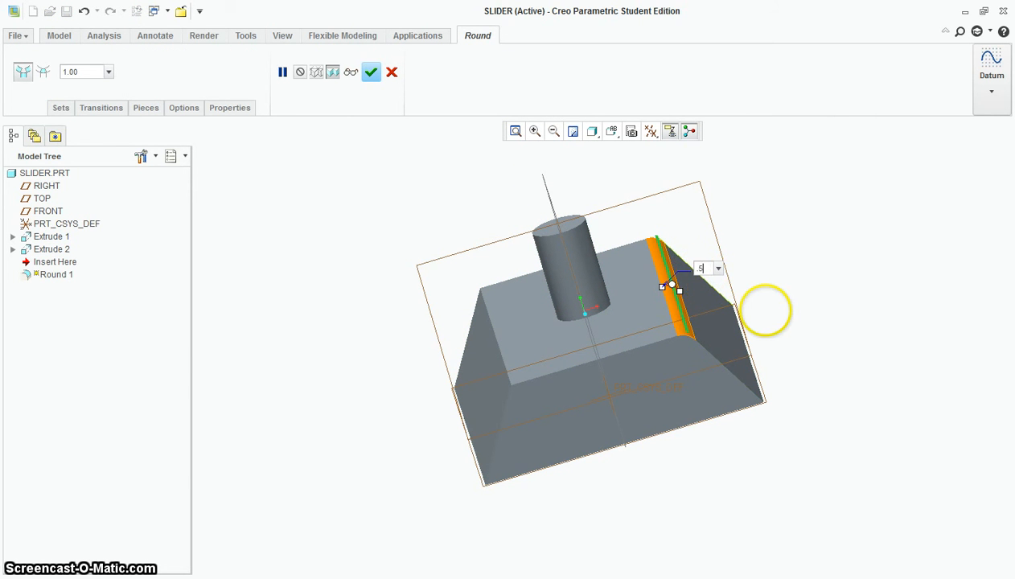
left_click(713, 356, "ctrl")
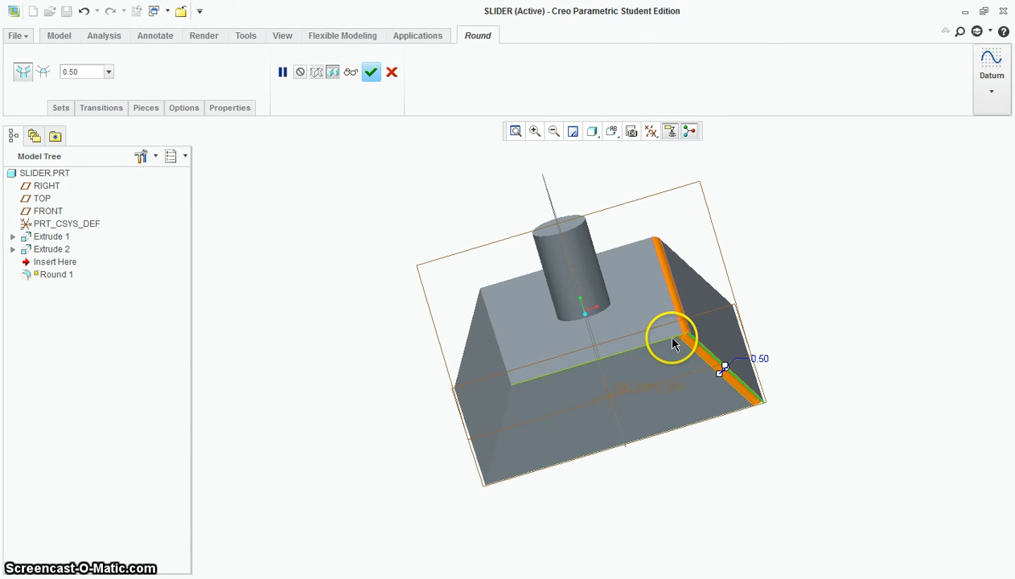
left_click(563, 373, "ctrl")
left_click(498, 359, "ctrl")
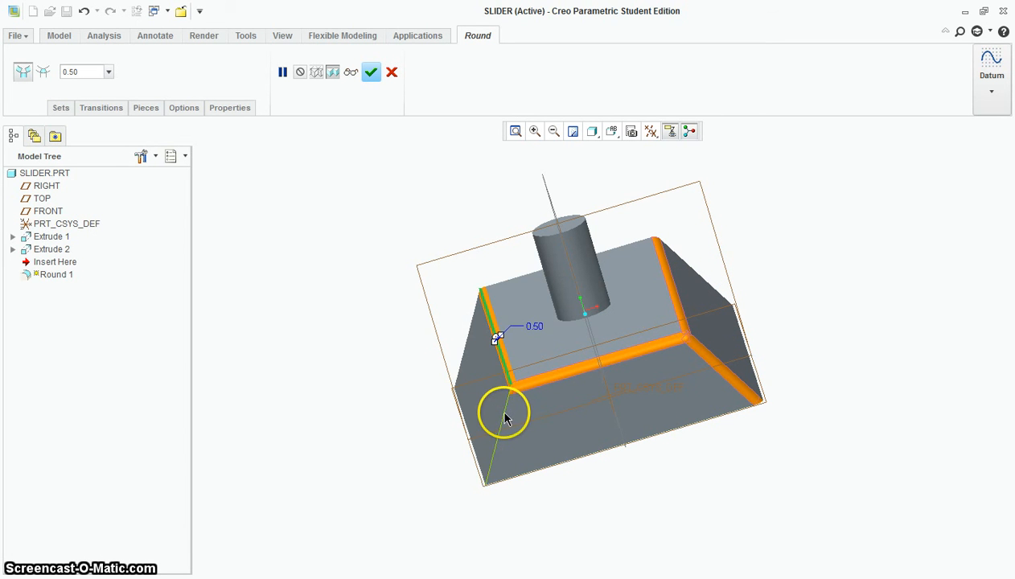
left_click(498, 431, "ctrl")
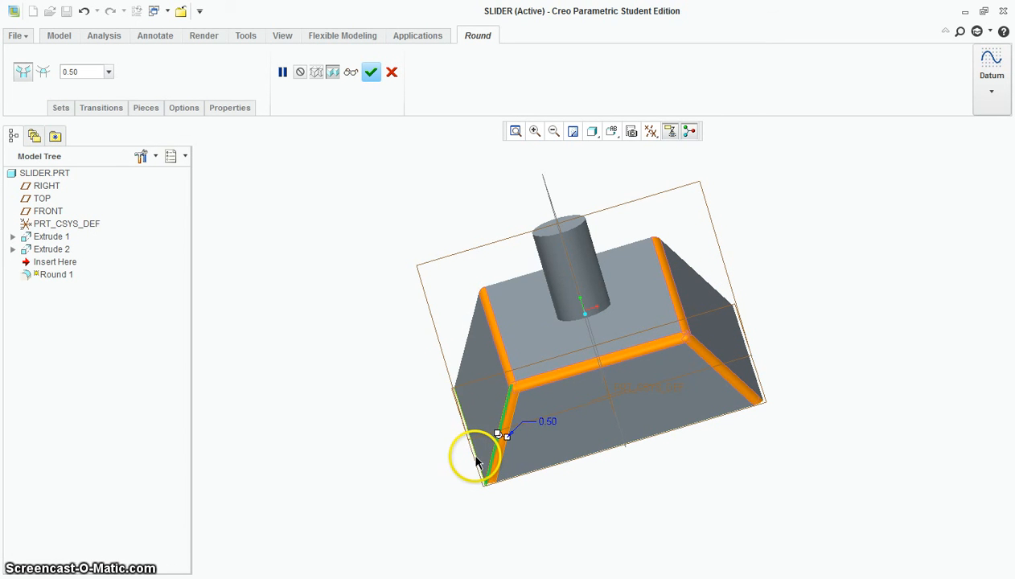
left_click(534, 469, "ctrl")
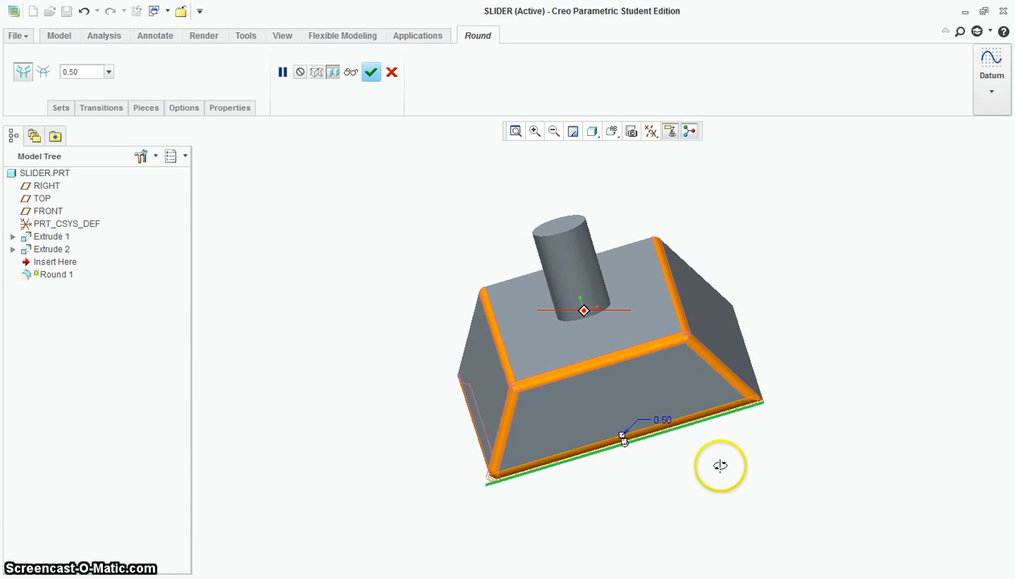
- Add the block's remaining edges and the upper rim of the cylindrical pin to the round, and complete the feature
middle_click_drag(721, 465, 680, 317)
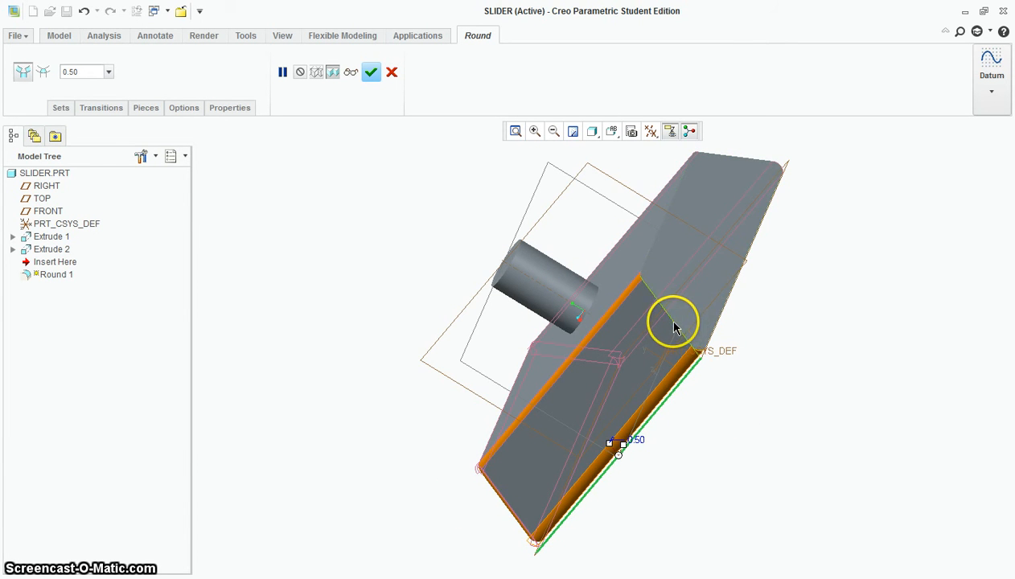
left_click(675, 327, "ctrl")
left_click(650, 255, "ctrl")
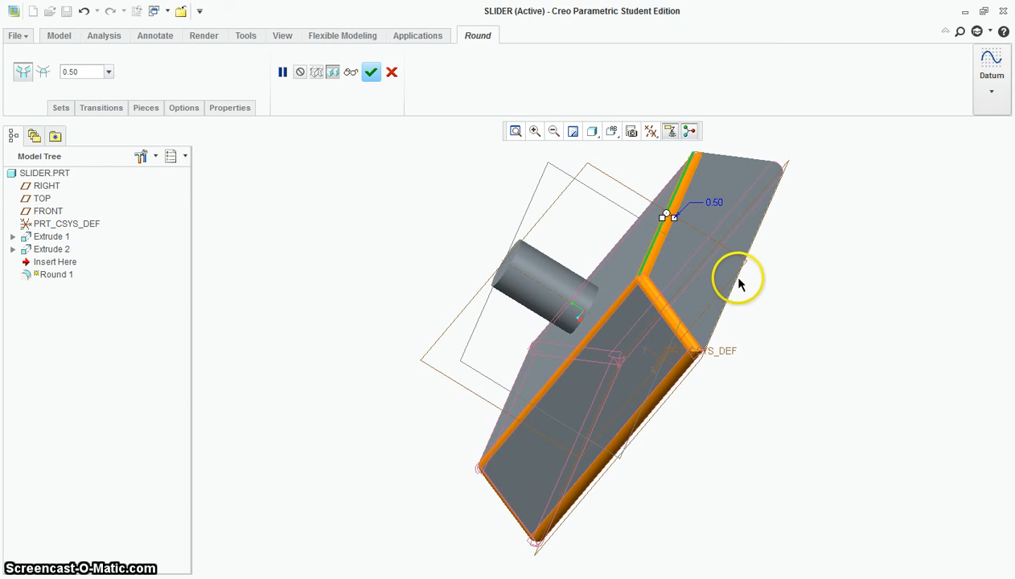
middle_click_drag(754, 229, 741, 289)
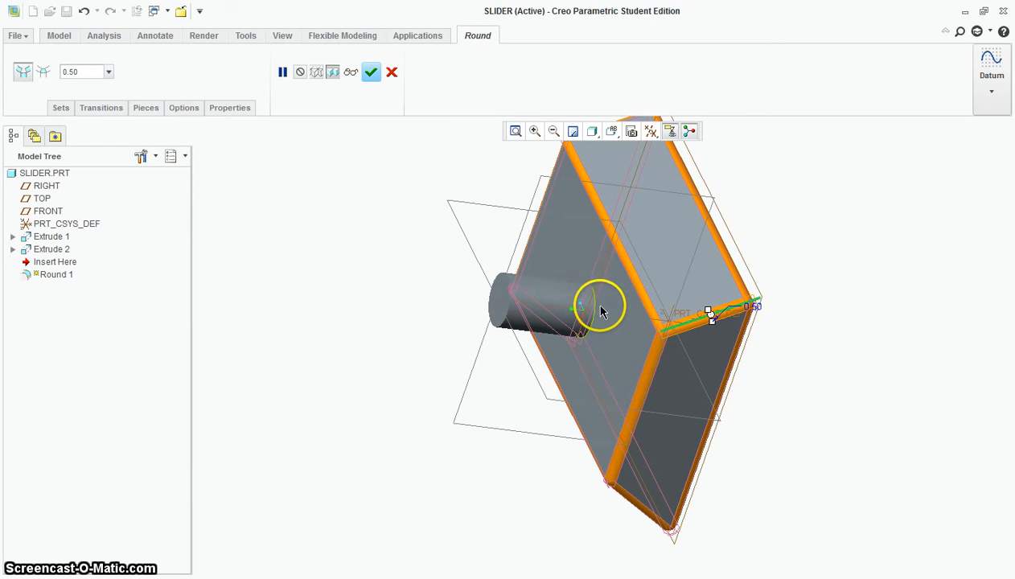
middle_click_drag(601, 309, 573, 284)
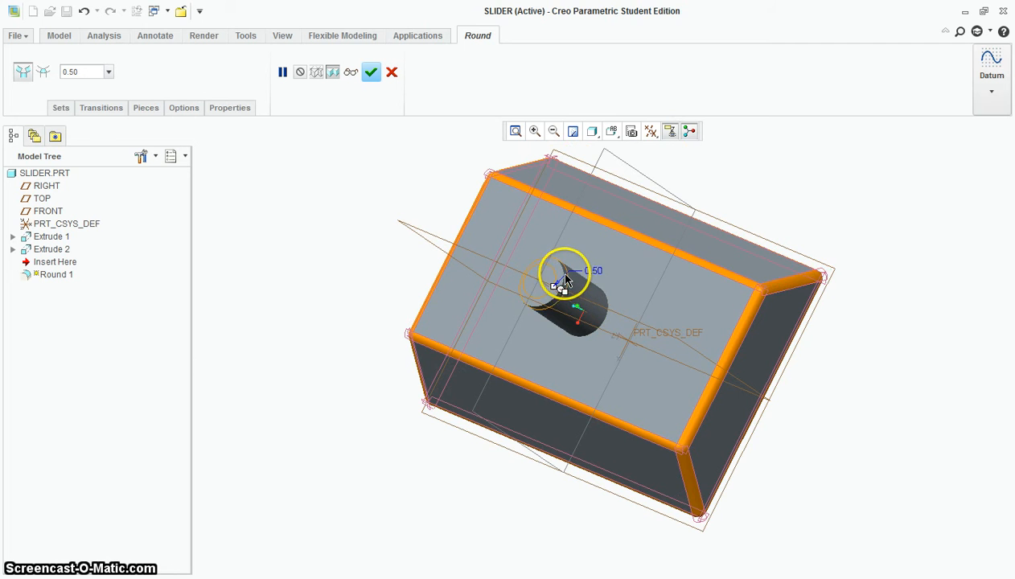
middle_click_drag(691, 351, 627, 241)
left_click(371, 72)
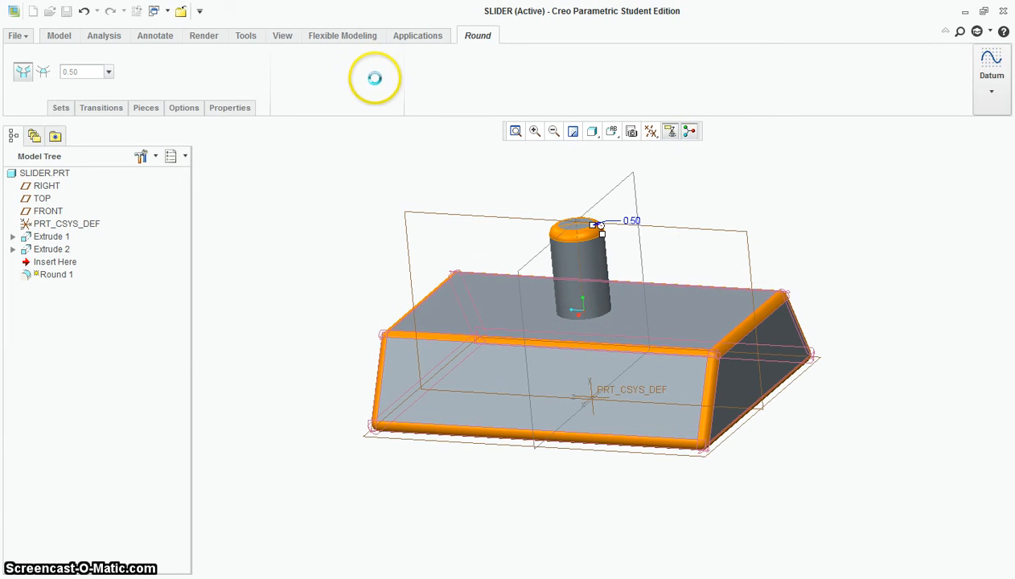
- Apply the red appearance from My Appearances to the entire slider part
left_click(283, 35)
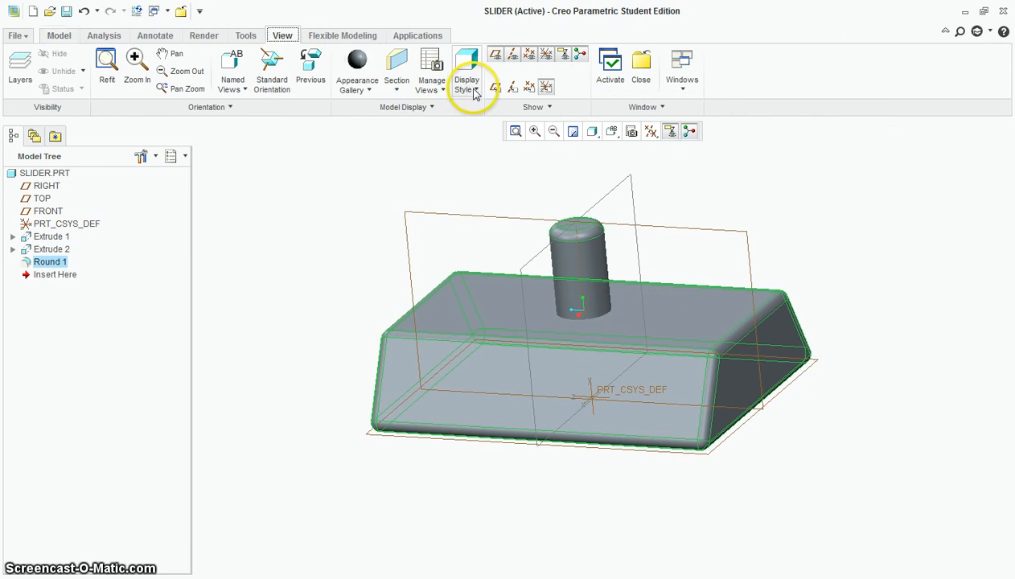
left_click(357, 70)
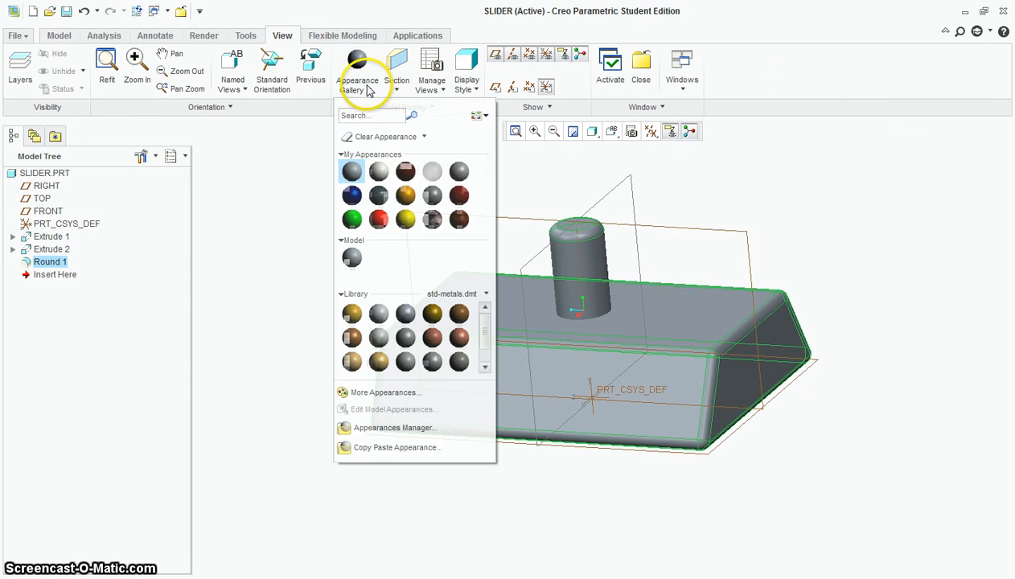
left_click(379, 225)
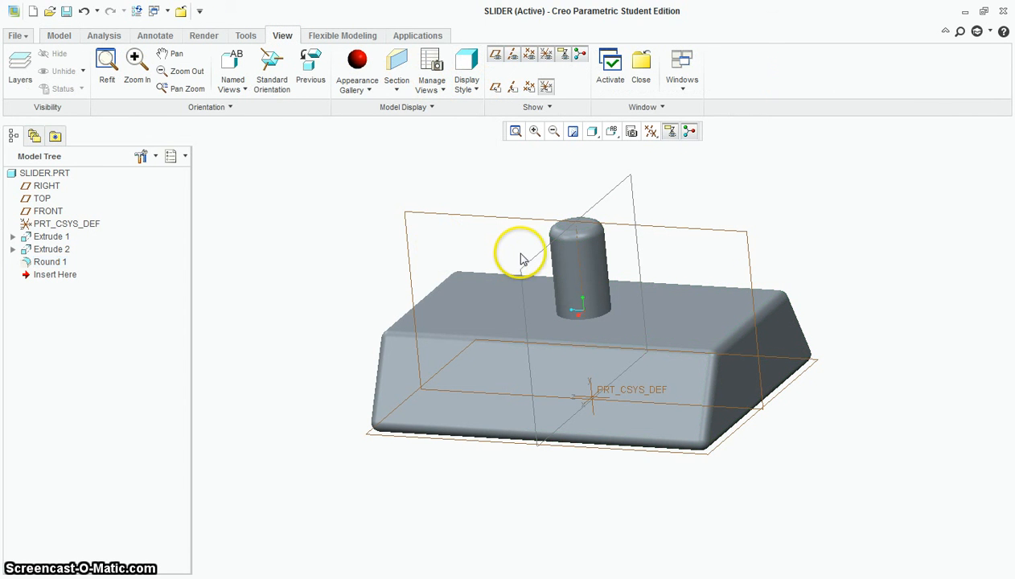
left_click(625, 178)
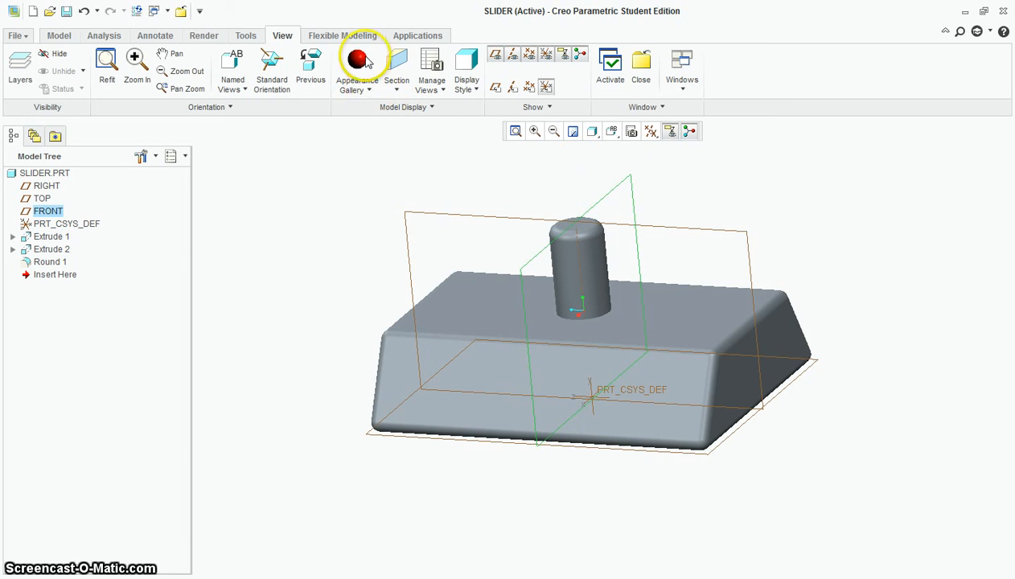
left_click(363, 64)
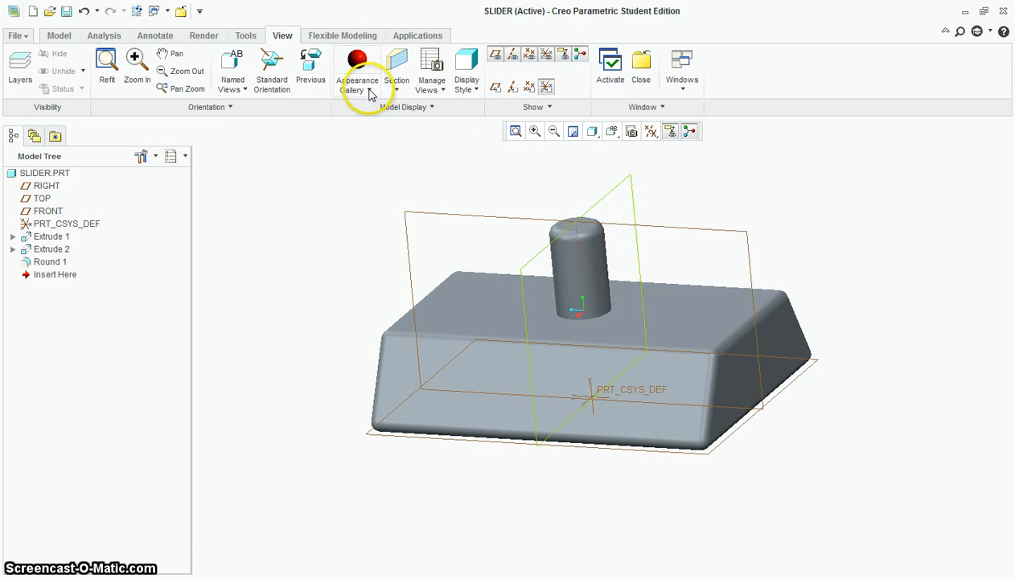
left_click(359, 62)
left_click(673, 190)
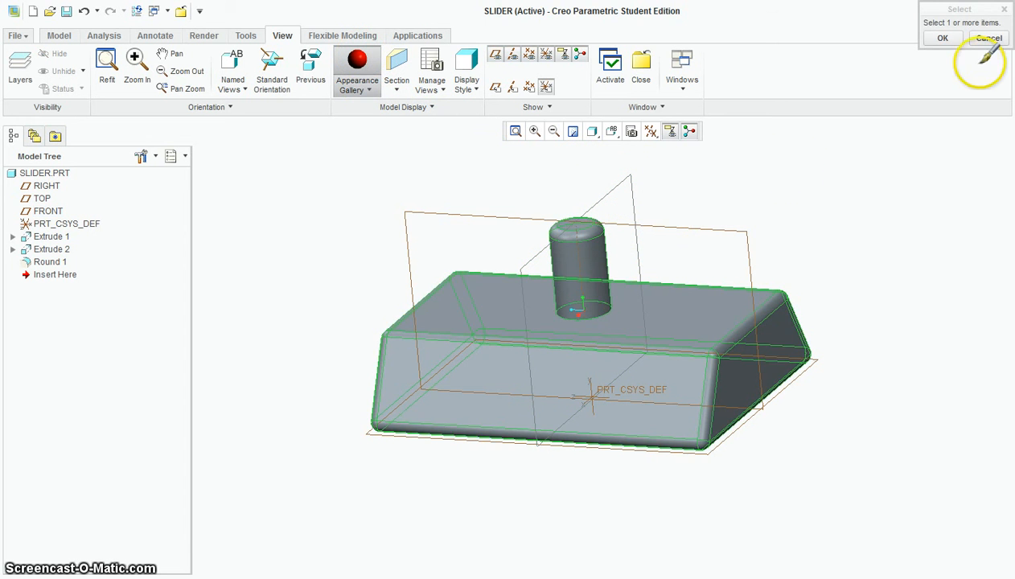
left_click(943, 37)
middle_click_drag(900, 294, 873, 279)
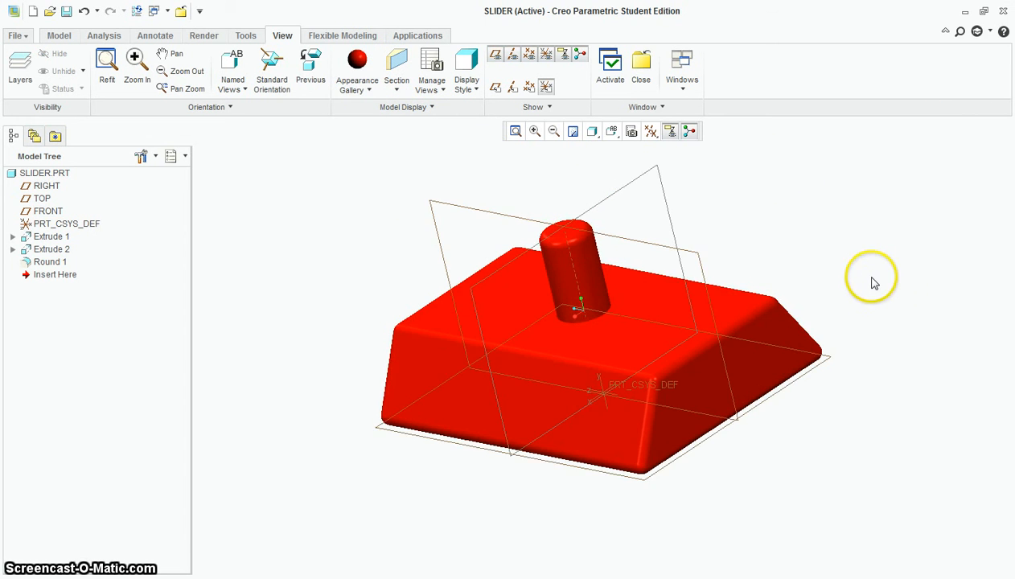
- Save SLIDER.PRT in the Double Slider Ride folder
left_click(19, 36)
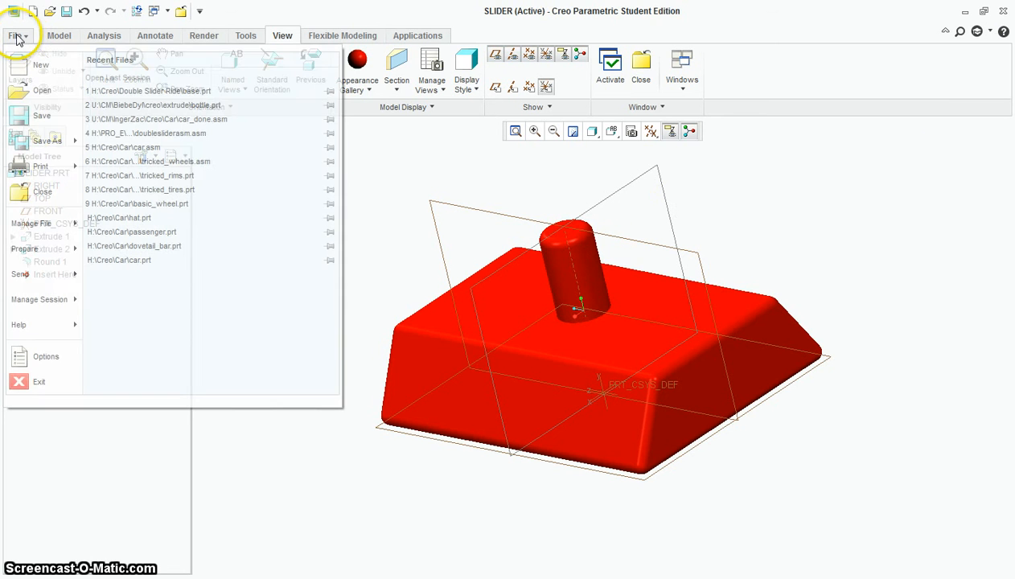
left_click(36, 115)
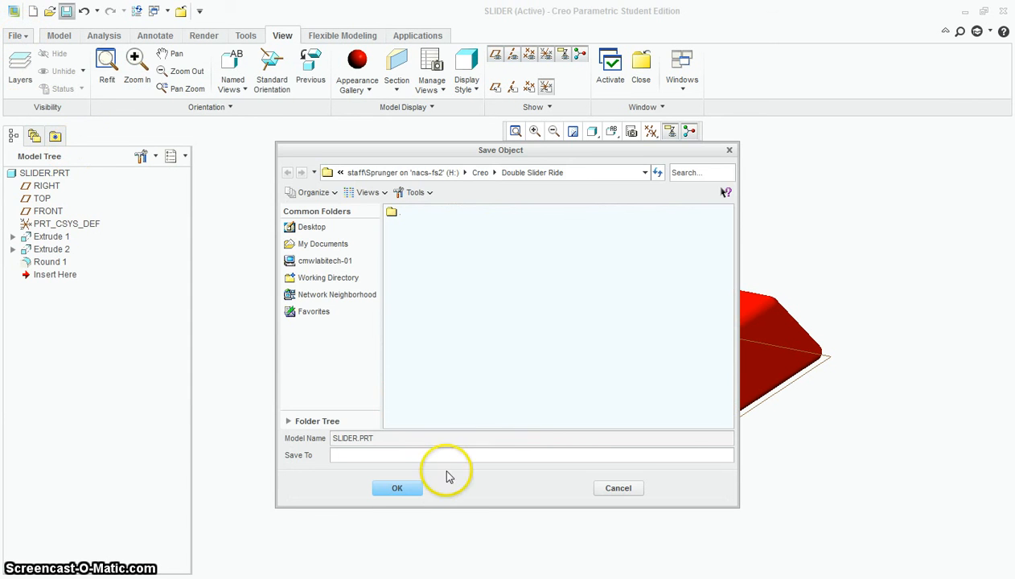
left_click(396, 489)
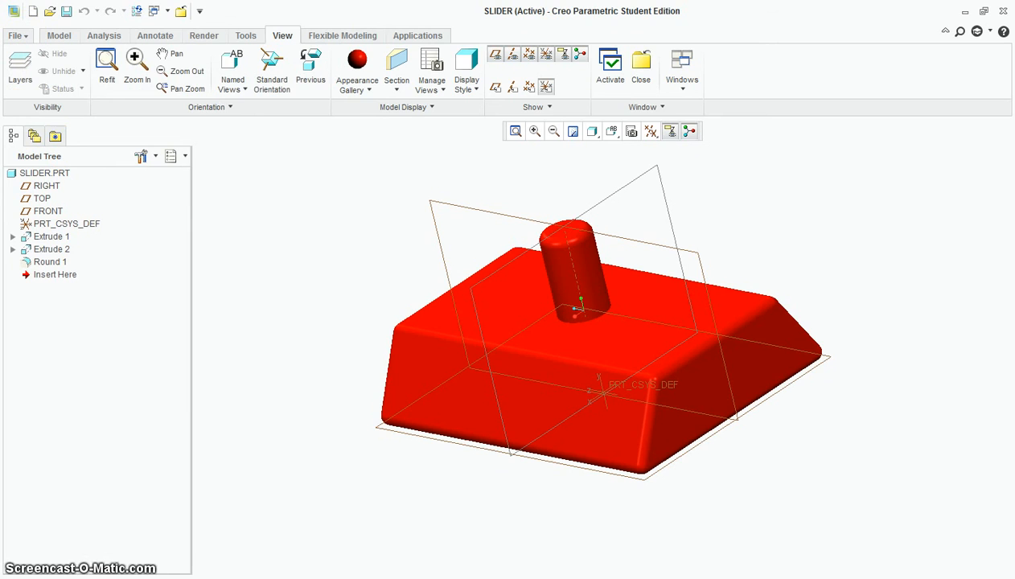